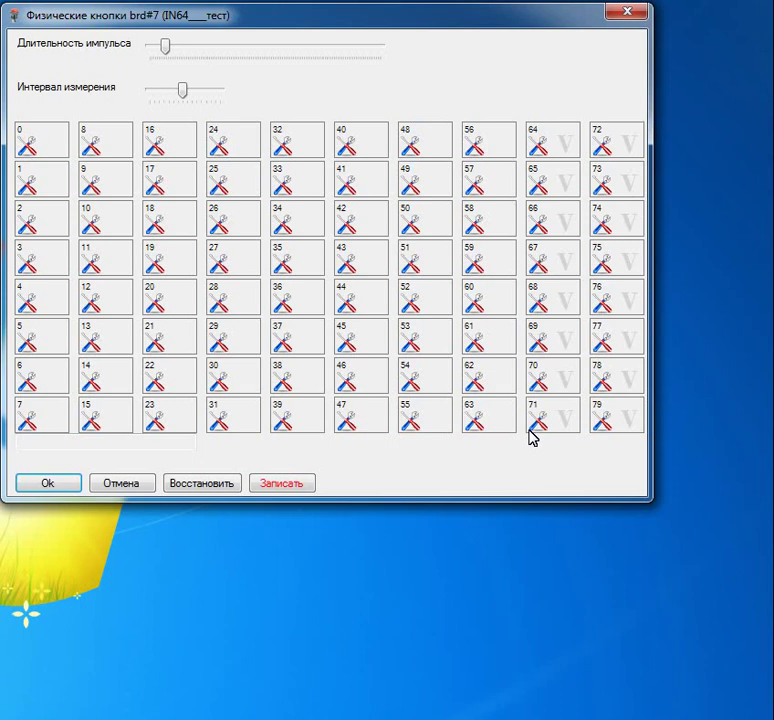
Set physical button 0's virtual function mode to "0 - Кнопка" and write the configuration to the board
{"action": "left_click", "coordinate": [27, 150]}
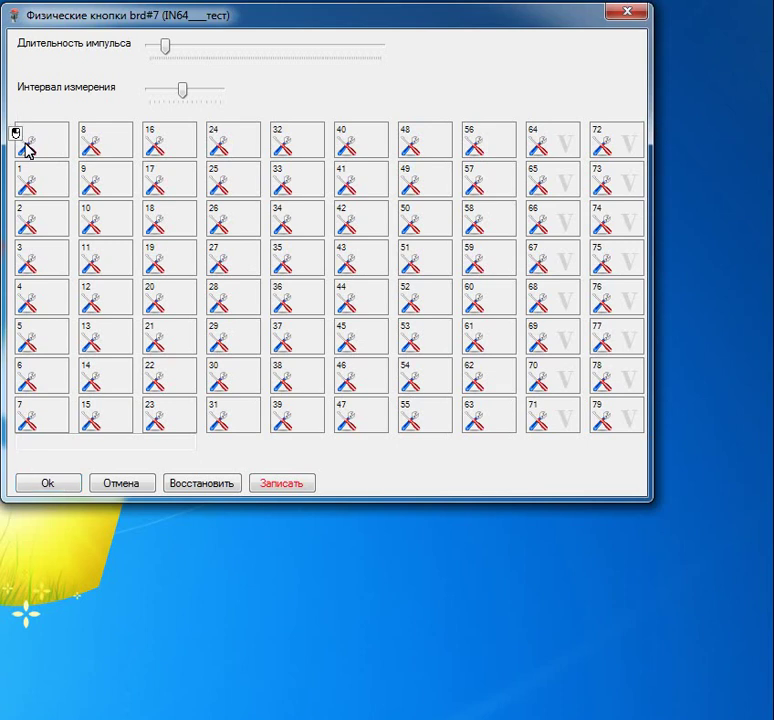
{"action": "left_click_drag", "start_coordinate": [100, 17], "coordinate": [119, 102]}
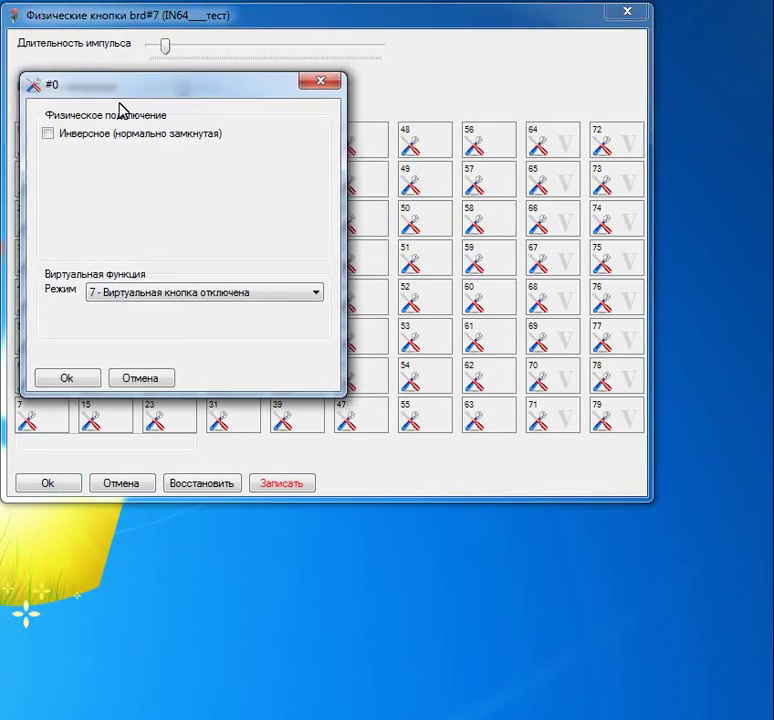
{"action": "left_click", "coordinate": [50, 143]}
{"action": "left_click", "coordinate": [62, 155]}
{"action": "left_click", "coordinate": [226, 300]}
{"action": "left_click", "coordinate": [226, 300]}
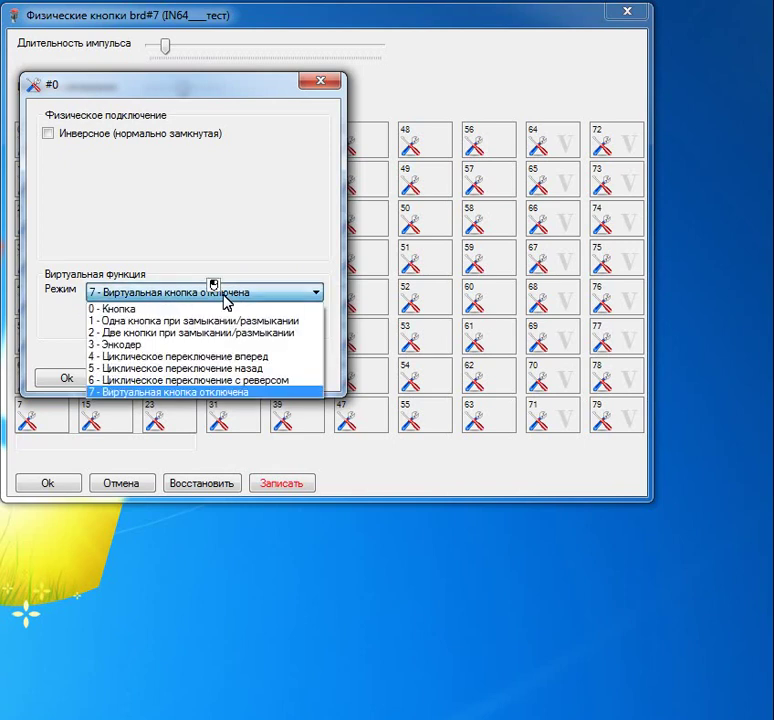
{"action": "left_click", "coordinate": [127, 313]}
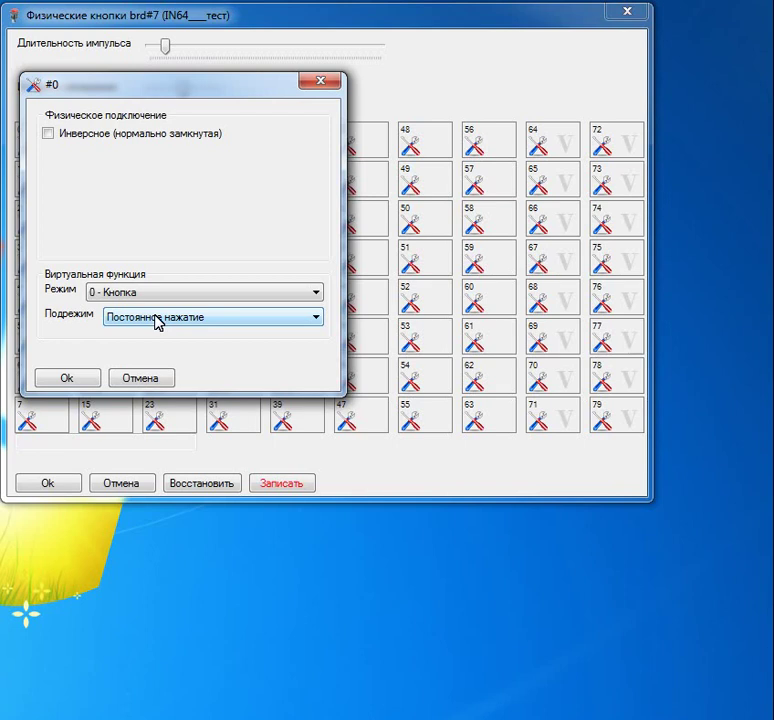
{"action": "left_click", "coordinate": [49, 384]}
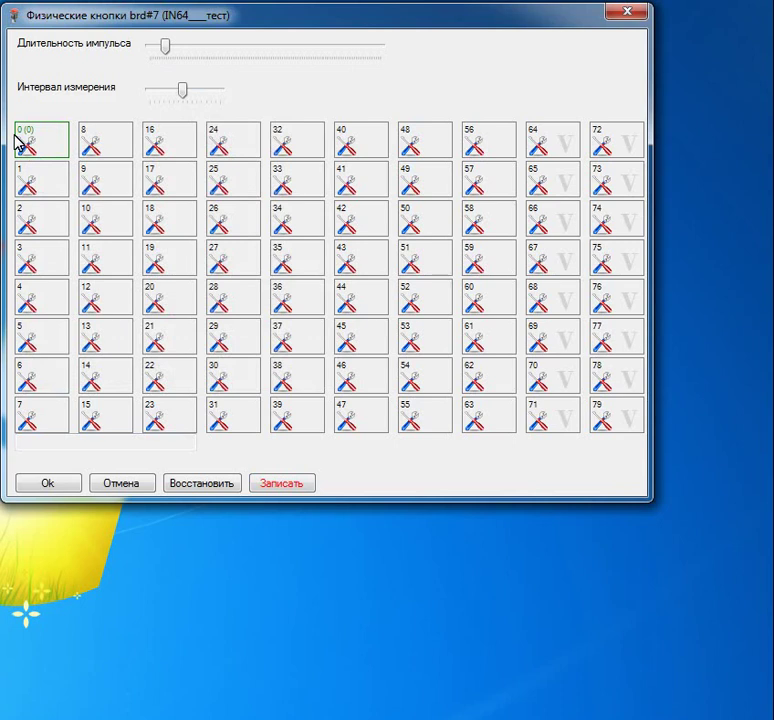
{"action": "left_click", "coordinate": [281, 484]}
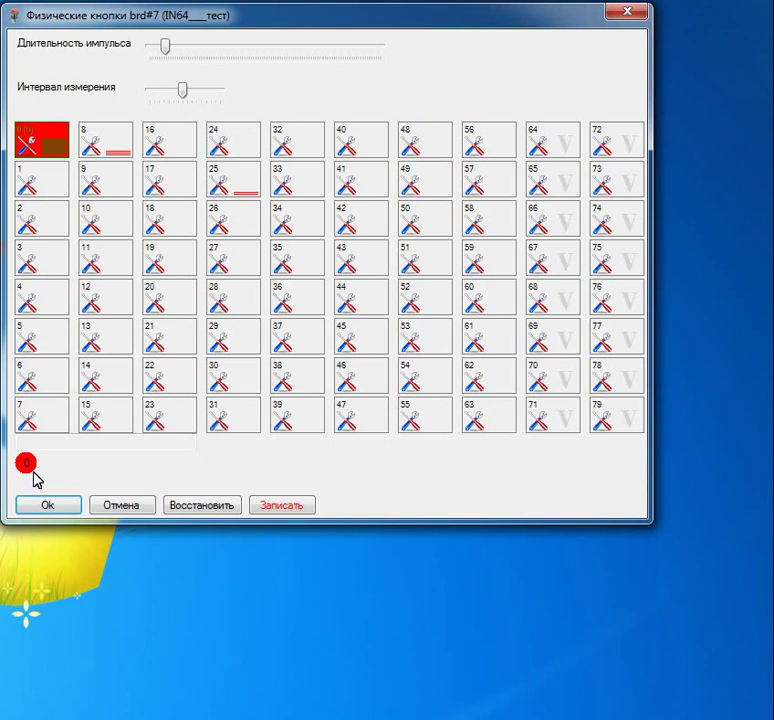
Set button 0's submode to "Постоянные импульсы" and write the configuration to the board
{"action": "left_click", "coordinate": [27, 145]}
{"action": "left_click", "coordinate": [143, 252]}
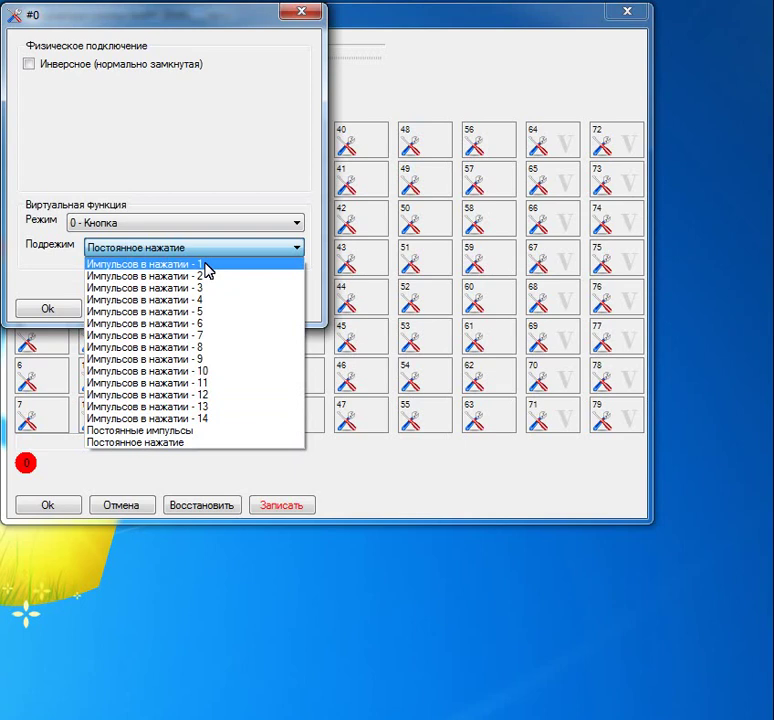
{"action": "left_click", "coordinate": [113, 437]}
{"action": "left_click", "coordinate": [50, 311]}
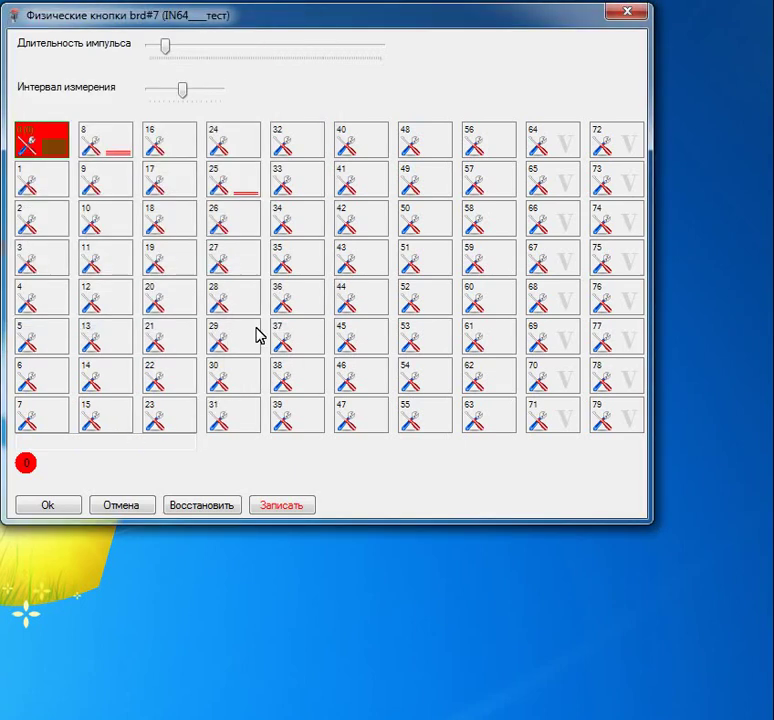
{"action": "left_click", "coordinate": [262, 505]}
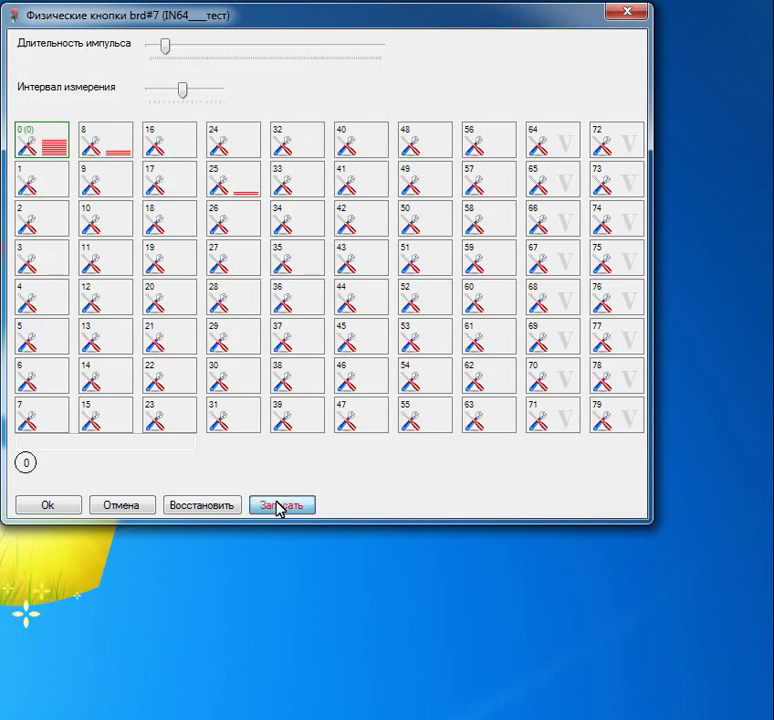
{"action": "left_click", "coordinate": [279, 506]}
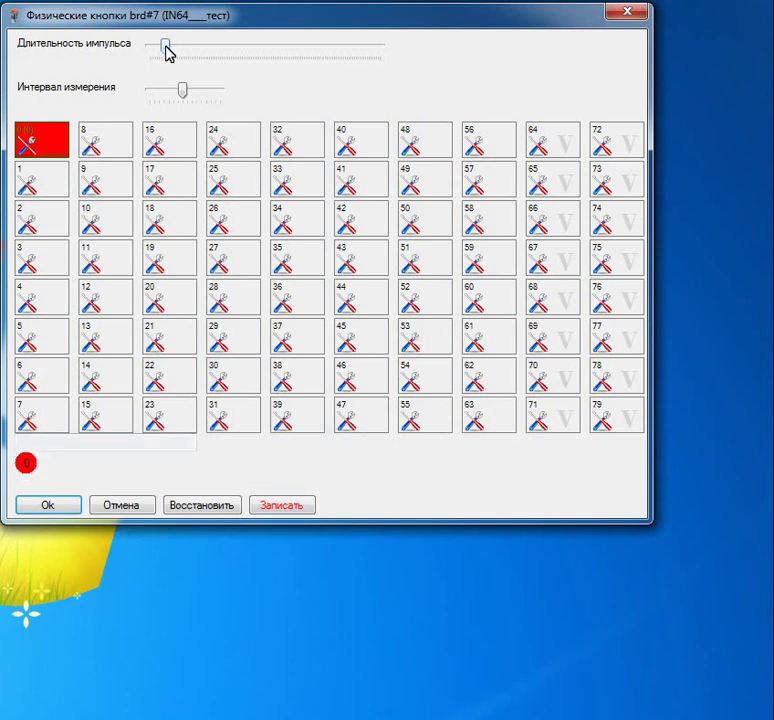
Shorten the pulse duration (Длительность импульса) slightly and write the new setting to the board
{"action": "left_click_drag", "start_coordinate": [168, 55], "coordinate": [156, 53]}
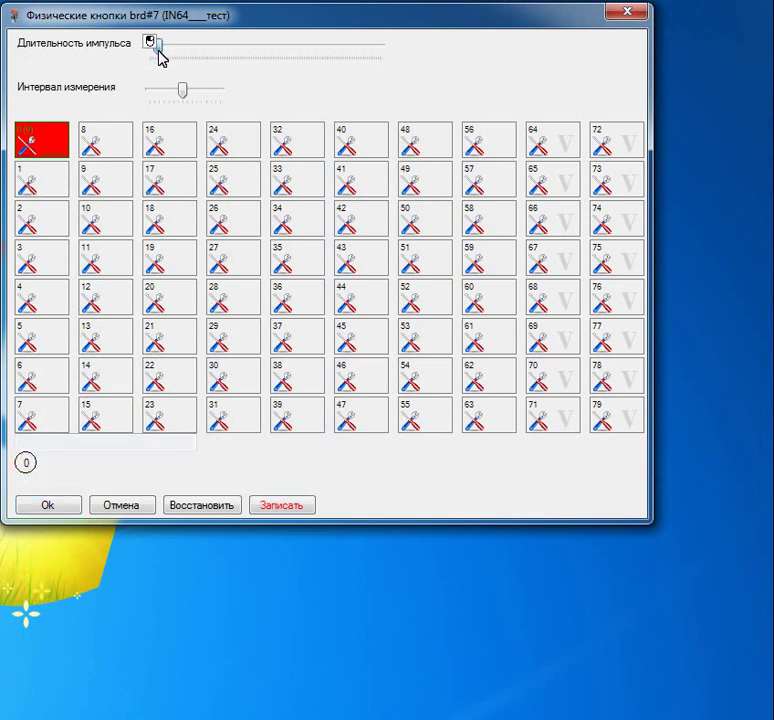
{"action": "left_click", "coordinate": [271, 506]}
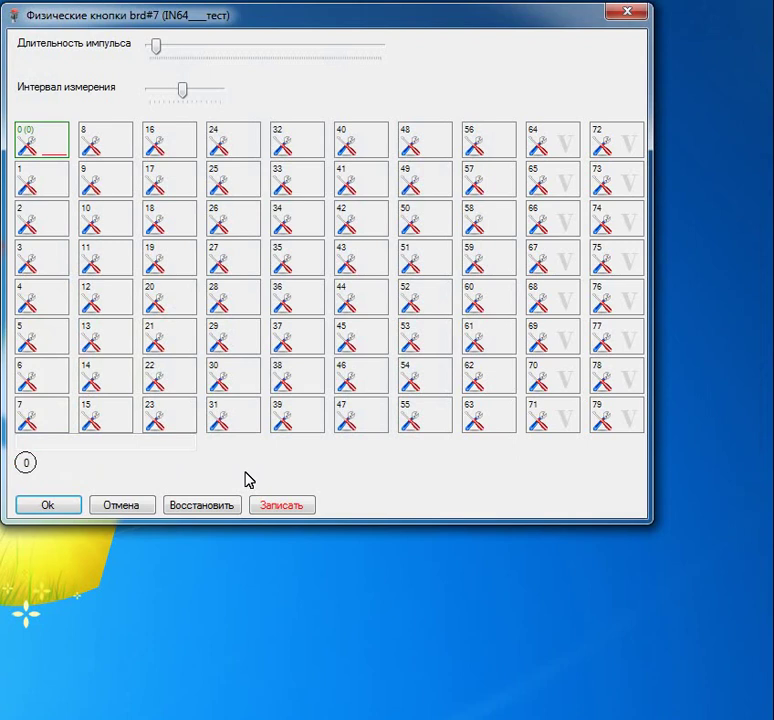
Set button 0's submode to "Импульсов в нажатии - 1" and write the configuration to the board
{"action": "left_click", "coordinate": [25, 150]}
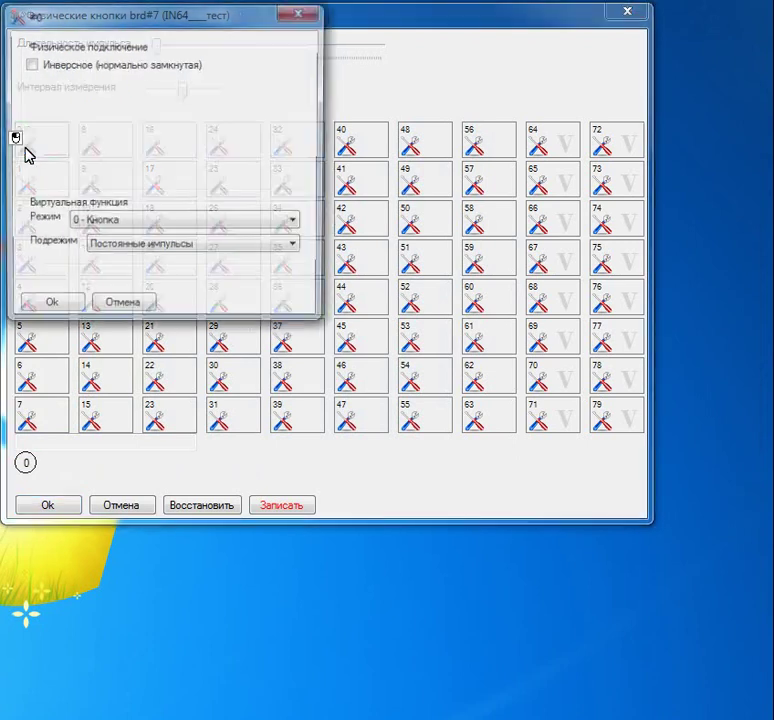
{"action": "left_click", "coordinate": [152, 248]}
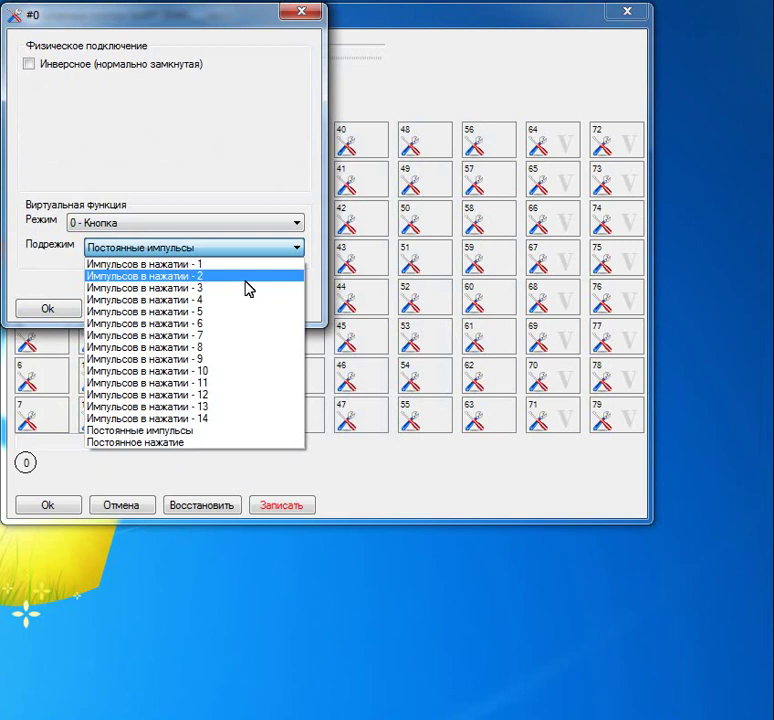
{"action": "left_click", "coordinate": [204, 265]}
{"action": "left_click", "coordinate": [35, 305]}
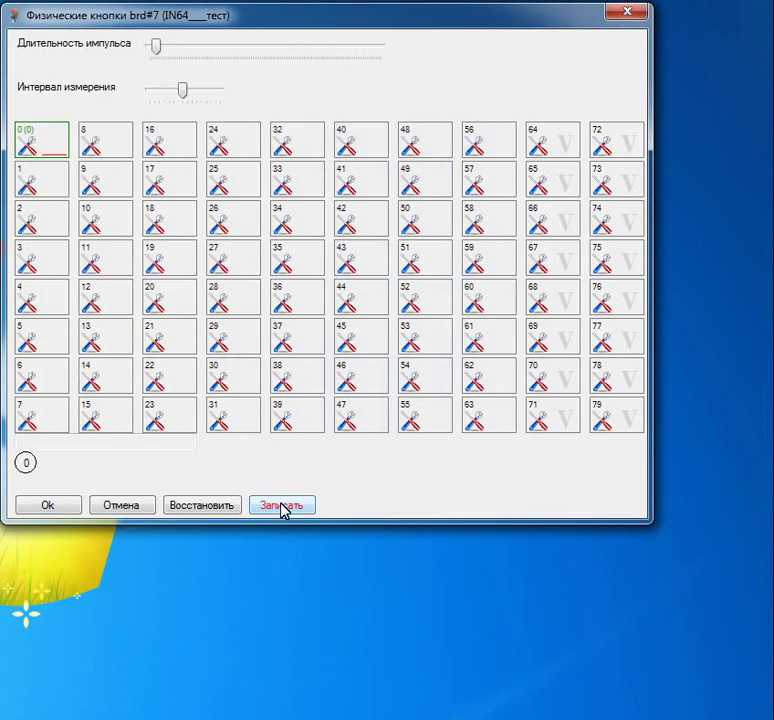
{"action": "left_click", "coordinate": [282, 506]}
Set button 0's submode to "Импульсов в нажатии - 4" and write the configuration to the board
{"action": "double_click", "coordinate": [26, 148]}
{"action": "left_click", "coordinate": [132, 250]}
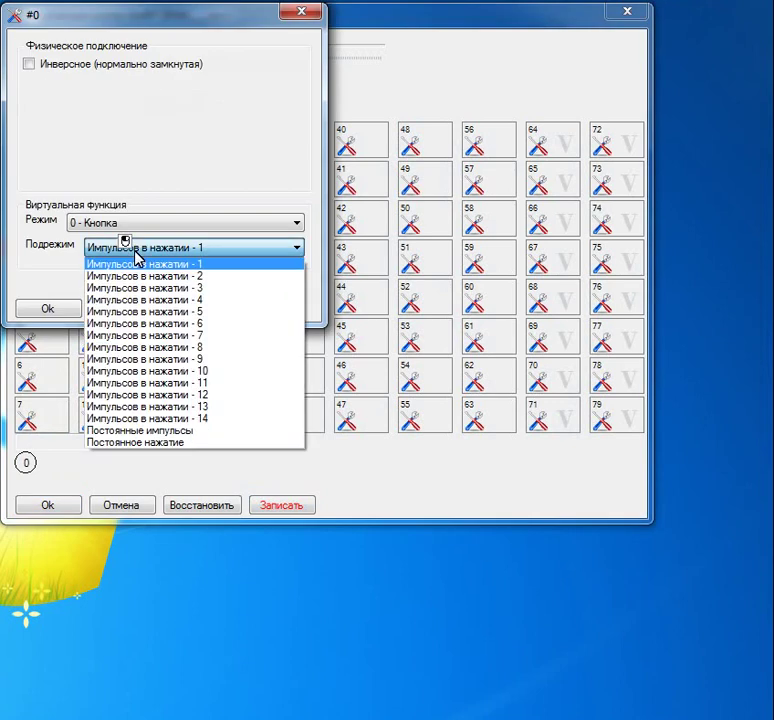
{"action": "left_click", "coordinate": [212, 300]}
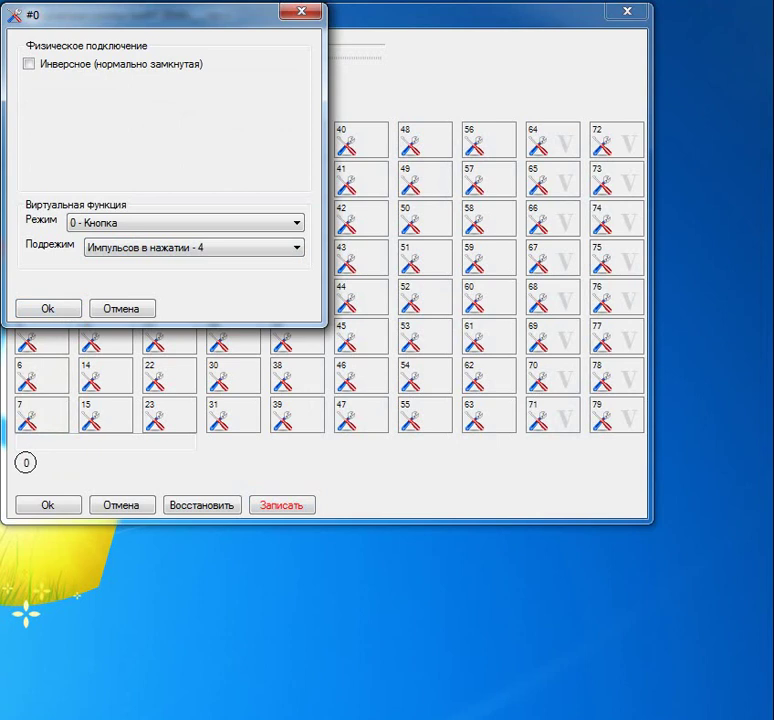
{"action": "left_click", "coordinate": [59, 312]}
{"action": "left_click", "coordinate": [289, 505]}
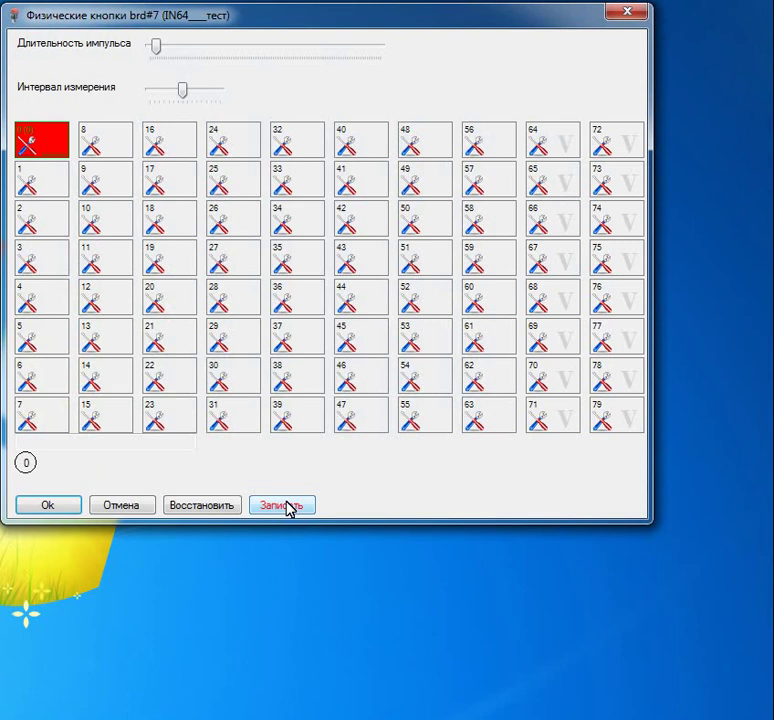
Configure button 0 with mode "1 - Одна кнопка при замыкании/размыкании" and submode "Импульсов в нажатии - 1", and write it to the board
{"action": "left_click", "coordinate": [28, 152]}
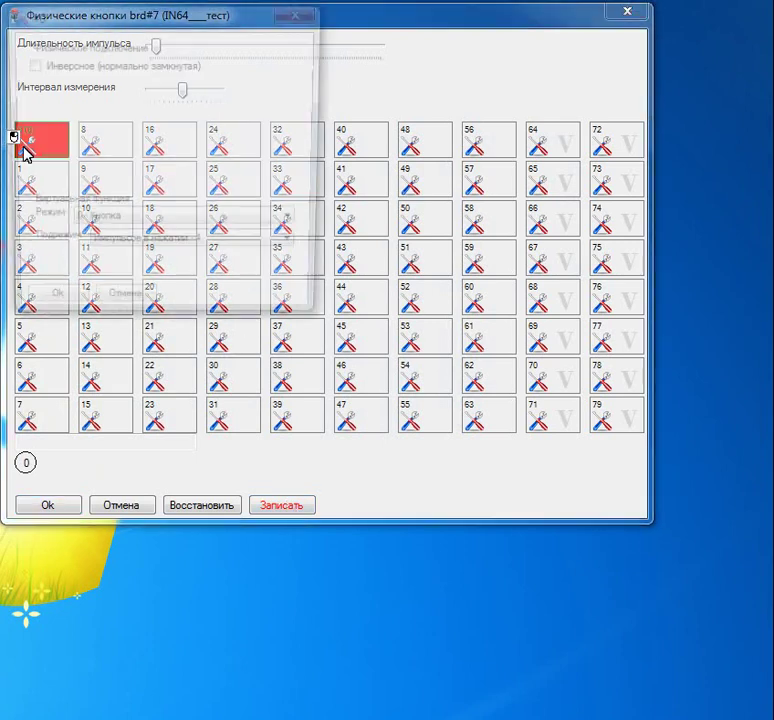
{"action": "left_click", "coordinate": [143, 223]}
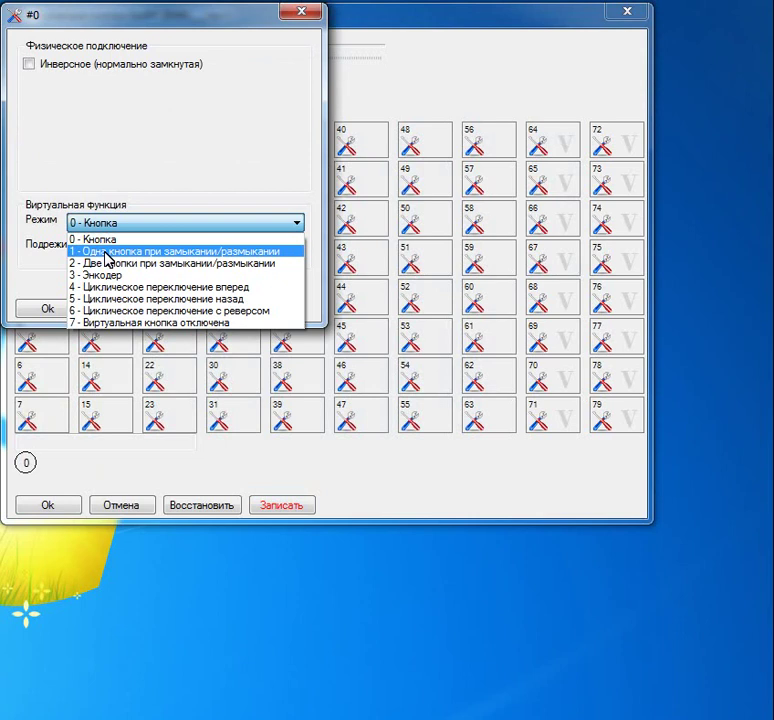
{"action": "left_click", "coordinate": [106, 257]}
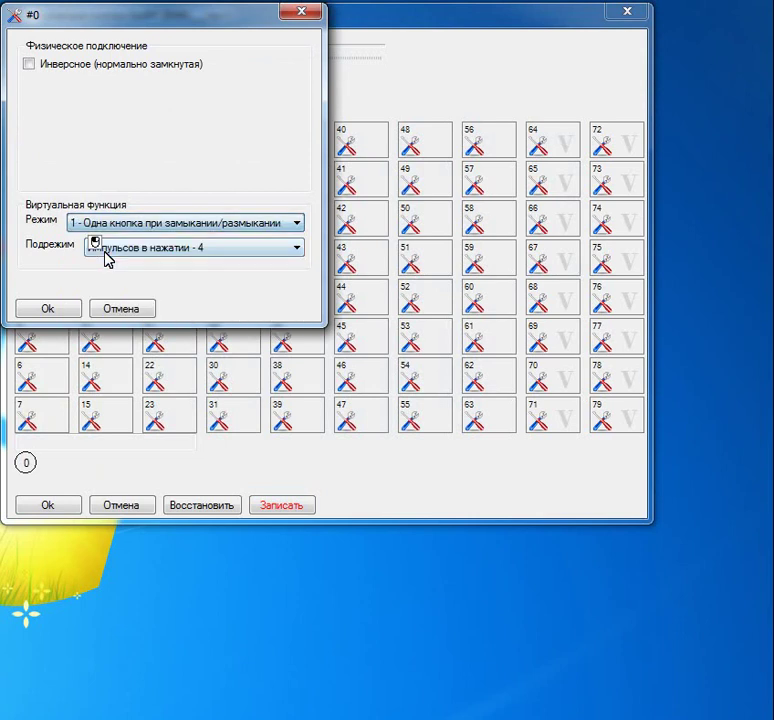
{"action": "left_click", "coordinate": [212, 253]}
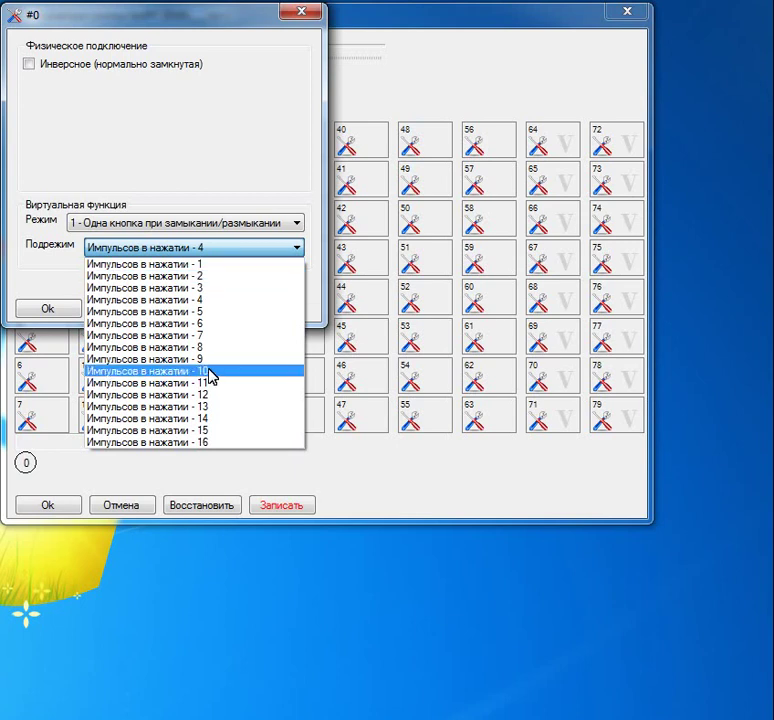
{"action": "left_click", "coordinate": [198, 264]}
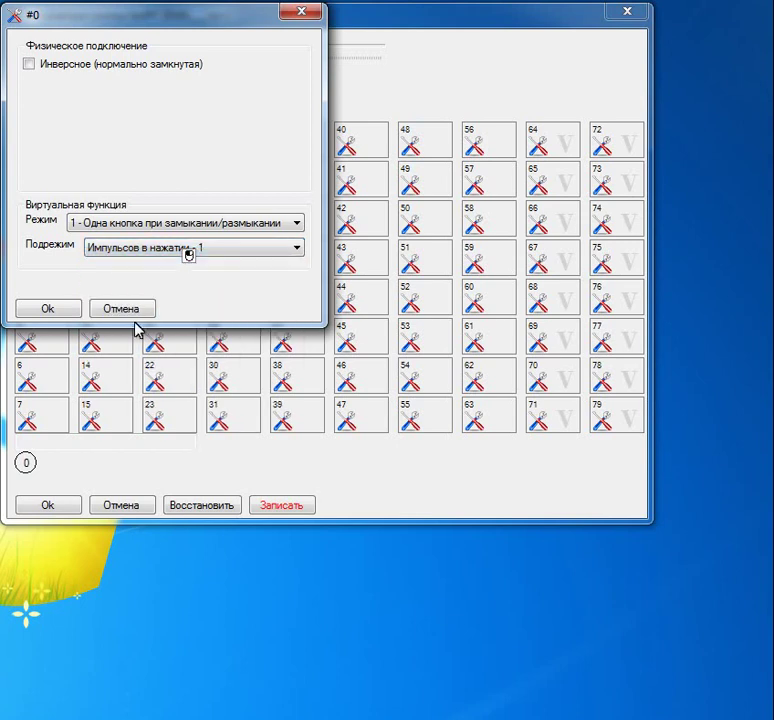
{"action": "left_click", "coordinate": [58, 310]}
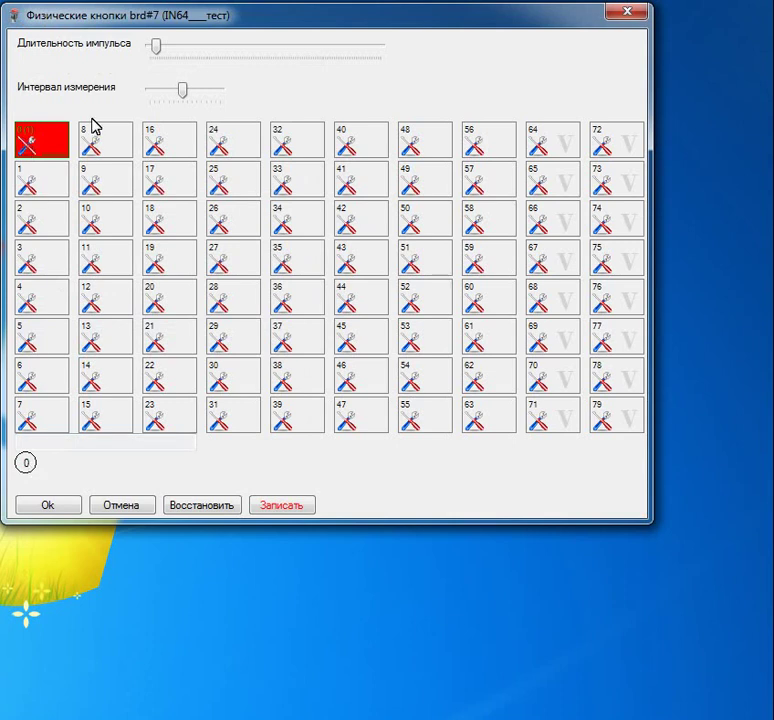
{"action": "left_click", "coordinate": [286, 506]}
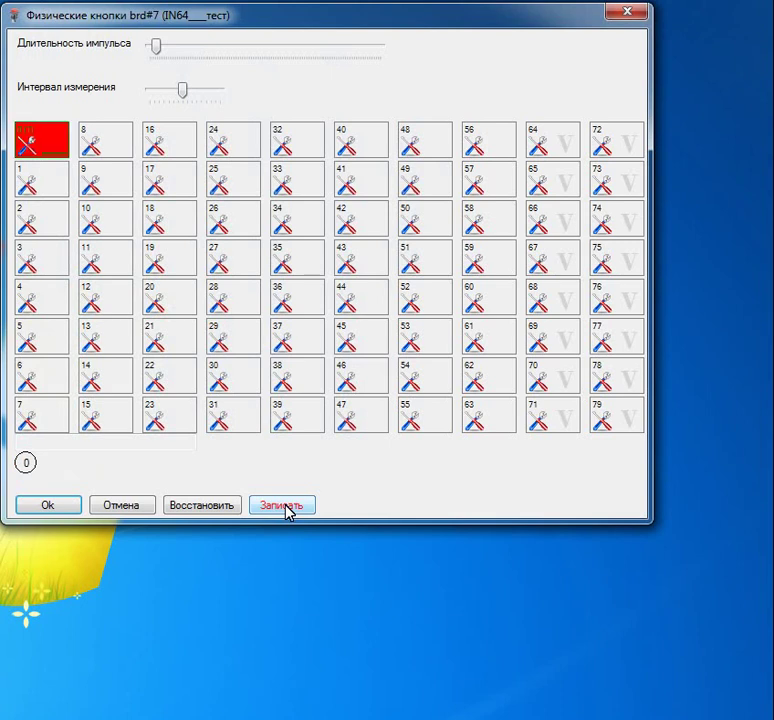
Configure button 0 with mode "2 - Две кнопки при замыкании/размыкании" and submode "Постоянное нажатие", and write it to the board
{"action": "left_click", "coordinate": [18, 148]}
{"action": "left_click", "coordinate": [150, 230]}
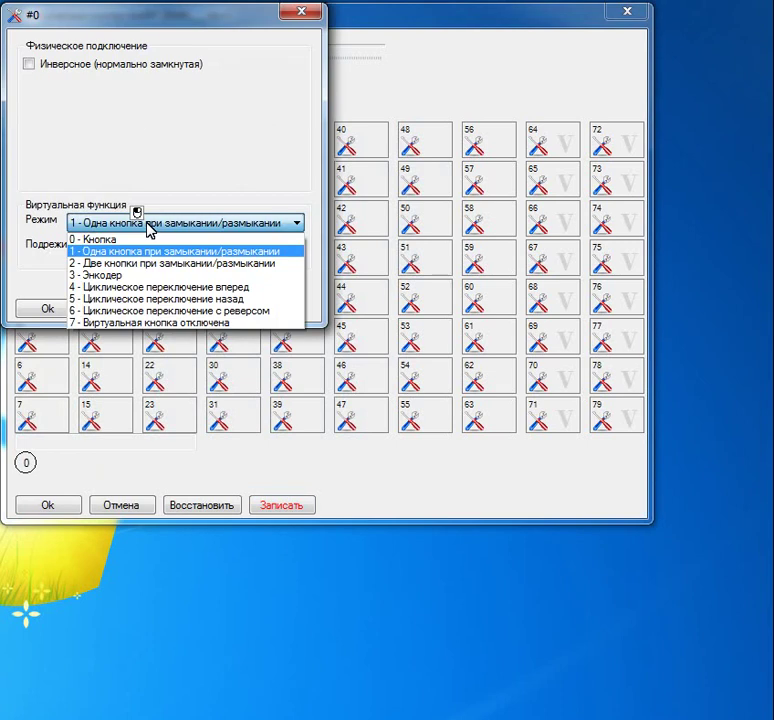
{"action": "left_click", "coordinate": [118, 264]}
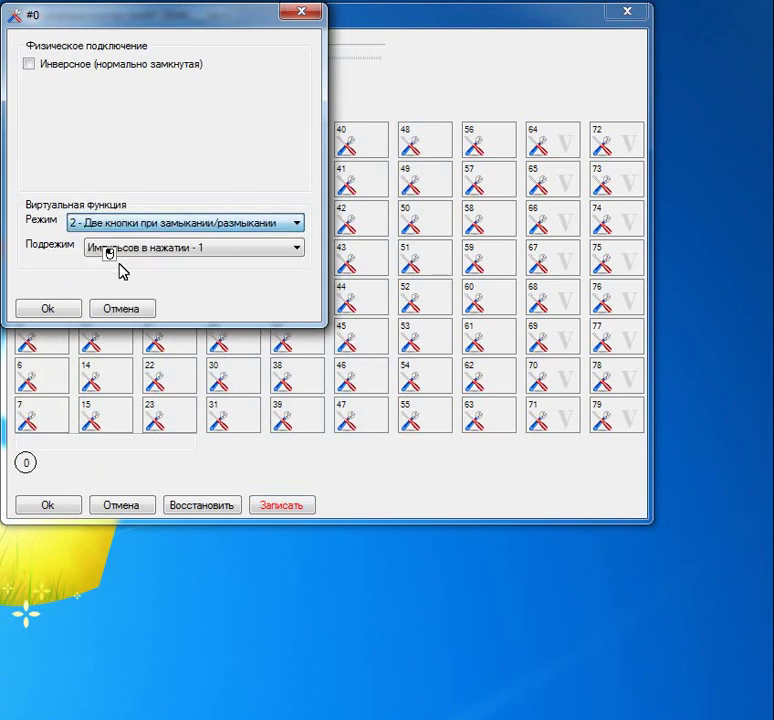
{"action": "left_click", "coordinate": [193, 254]}
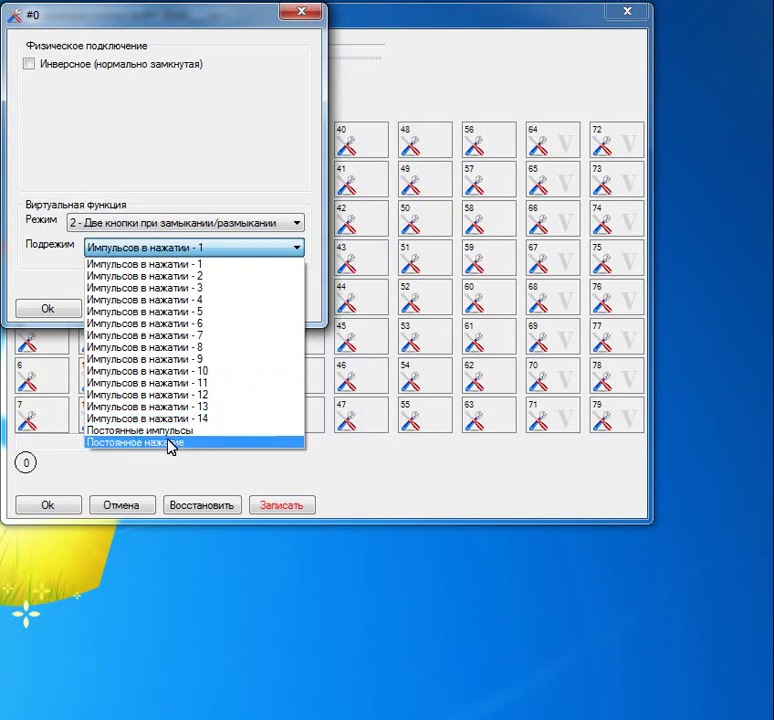
{"action": "left_click", "coordinate": [168, 446]}
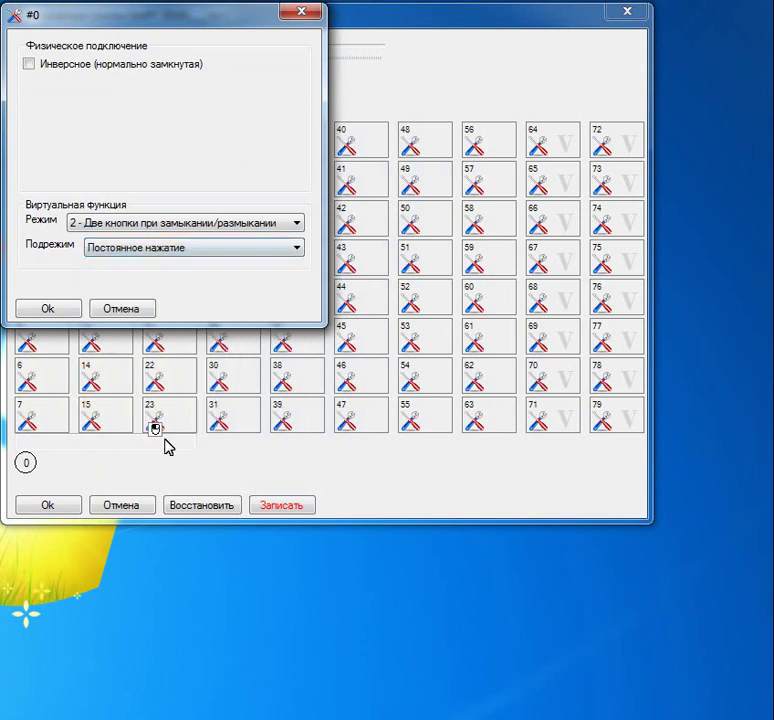
{"action": "left_click", "coordinate": [58, 312]}
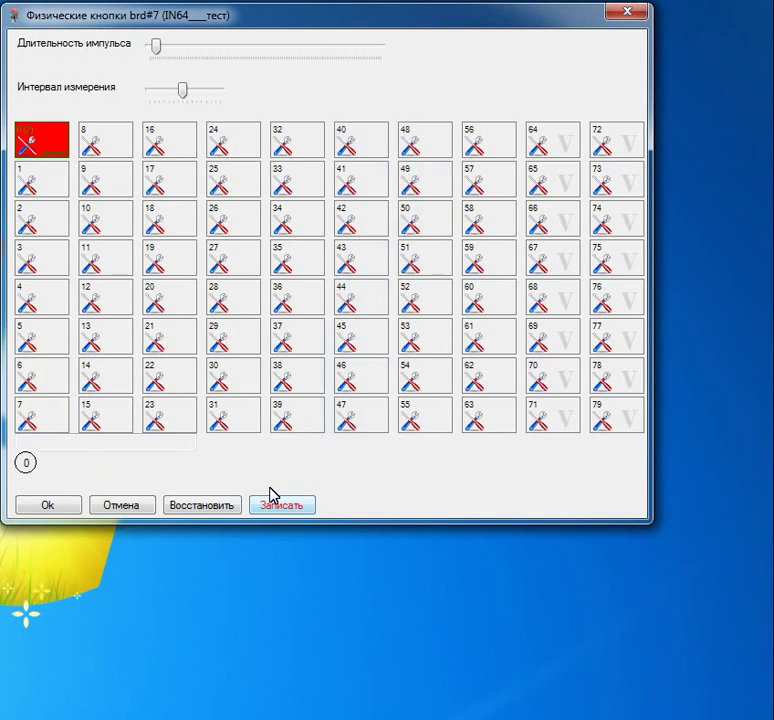
{"action": "left_click", "coordinate": [272, 500]}
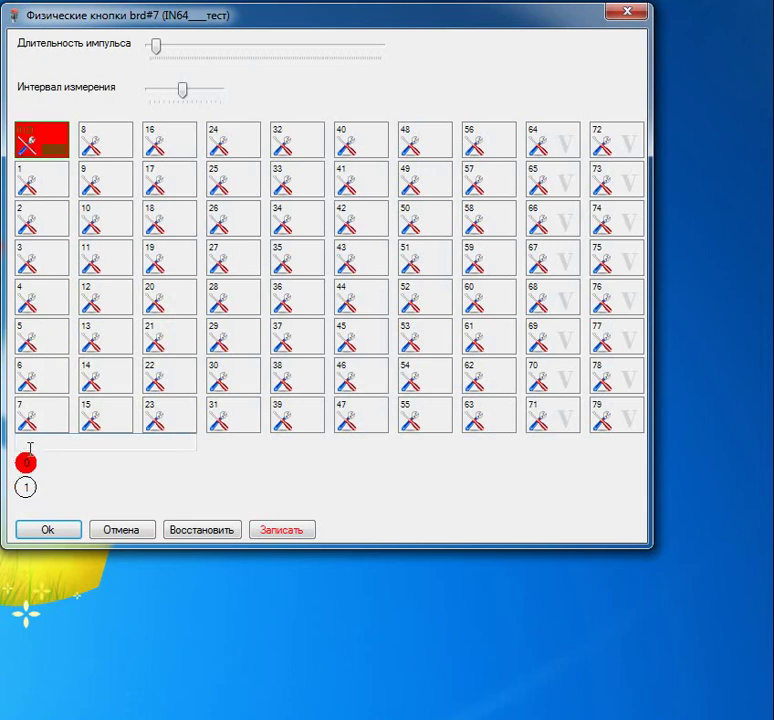
Configure button 0 with mode "4 - Циклическое переключение вперед" and submode "Виртуальных кнопок в цикле - 5", and write it to the board
{"action": "double_click", "coordinate": [30, 140]}
{"action": "left_click", "coordinate": [125, 224]}
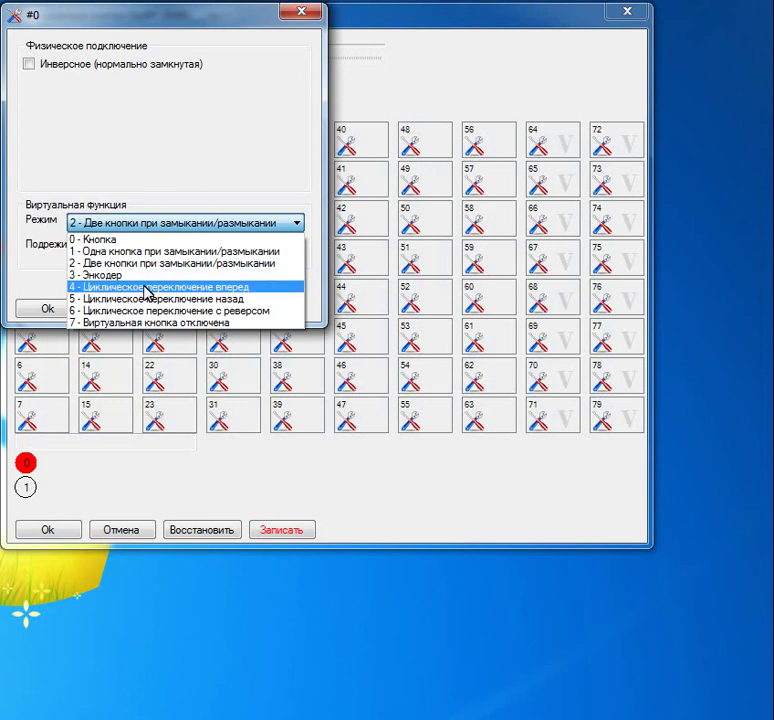
{"action": "left_click", "coordinate": [146, 292]}
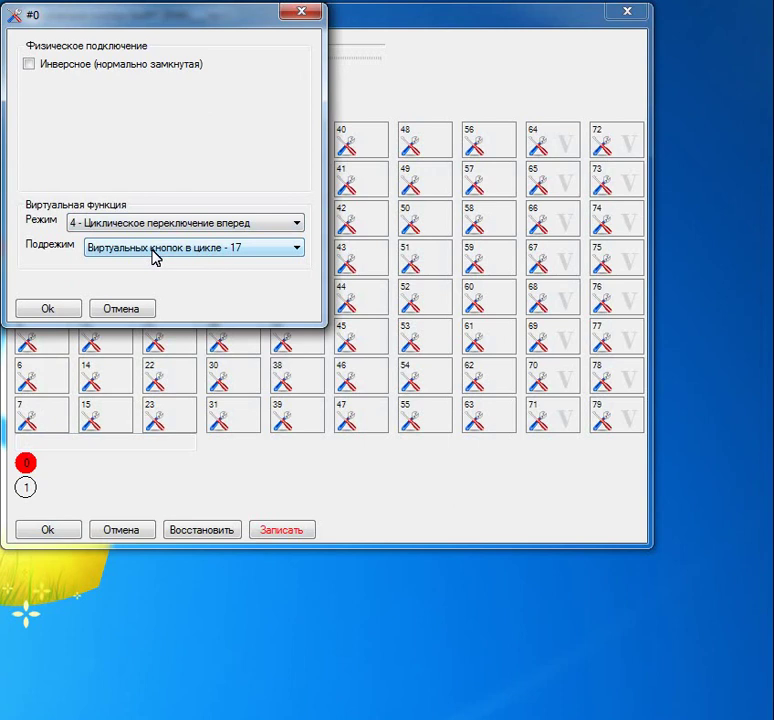
{"action": "left_click", "coordinate": [127, 252]}
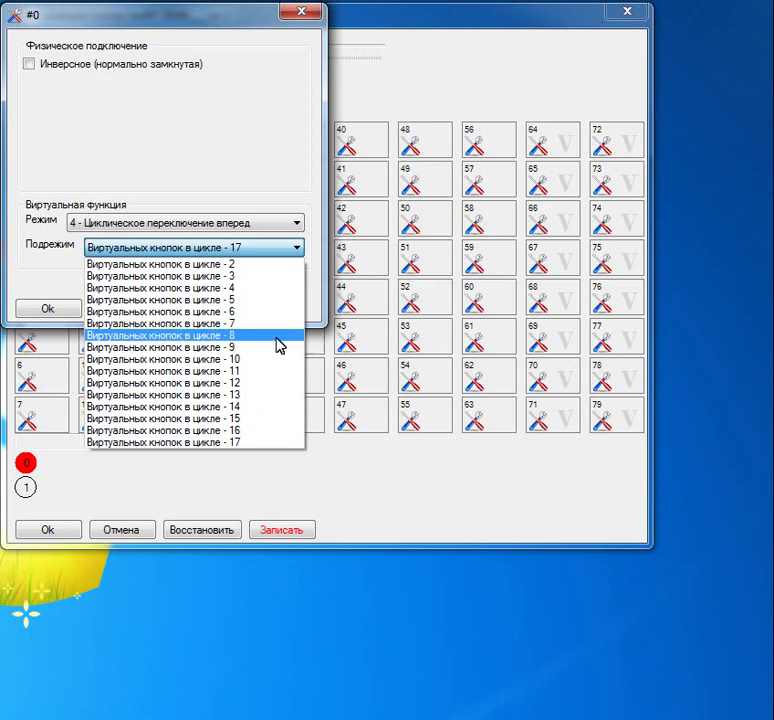
{"action": "left_click", "coordinate": [232, 302]}
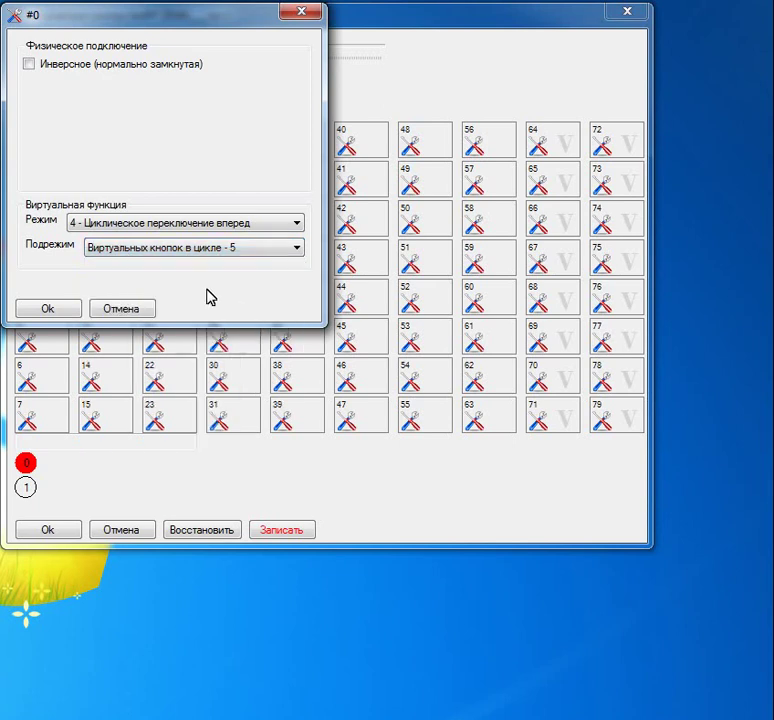
{"action": "left_click", "coordinate": [50, 307]}
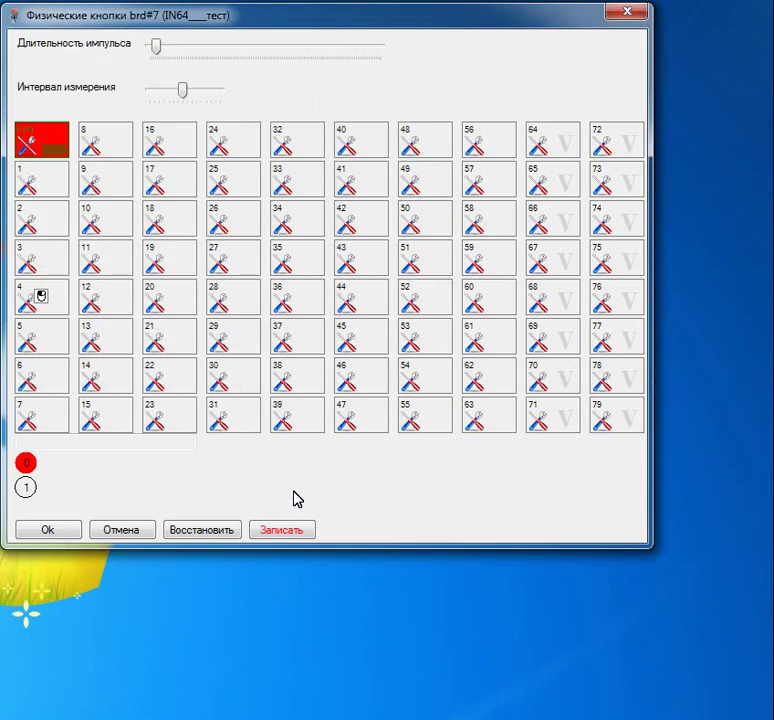
{"action": "left_click", "coordinate": [282, 533]}
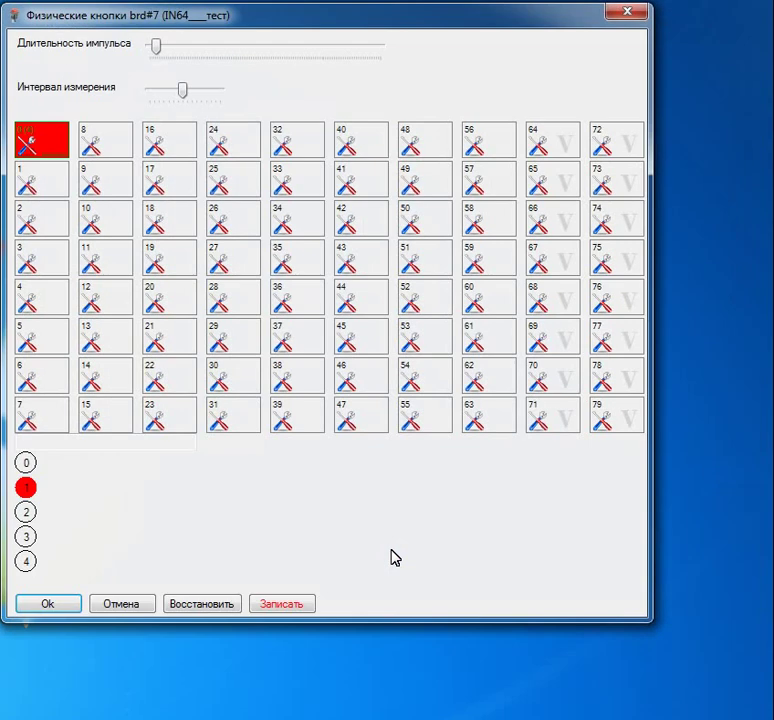
Change button 0's mode to "6 - Циклическое переключение с реверсом" and write the configuration to the board
{"action": "left_click", "coordinate": [27, 463]}
{"action": "double_click", "coordinate": [35, 150]}
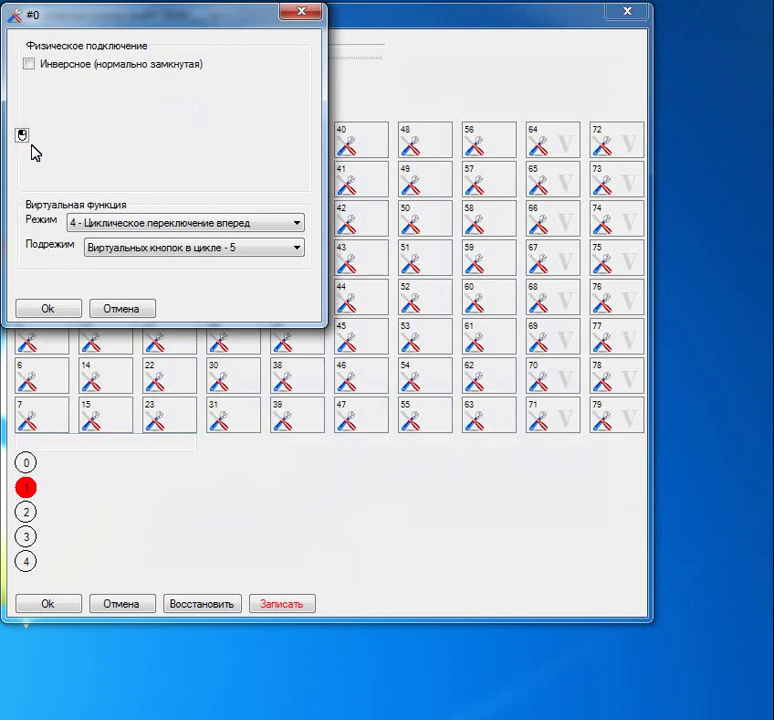
{"action": "left_click", "coordinate": [164, 257]}
{"action": "left_click", "coordinate": [153, 237]}
{"action": "left_click", "coordinate": [160, 224]}
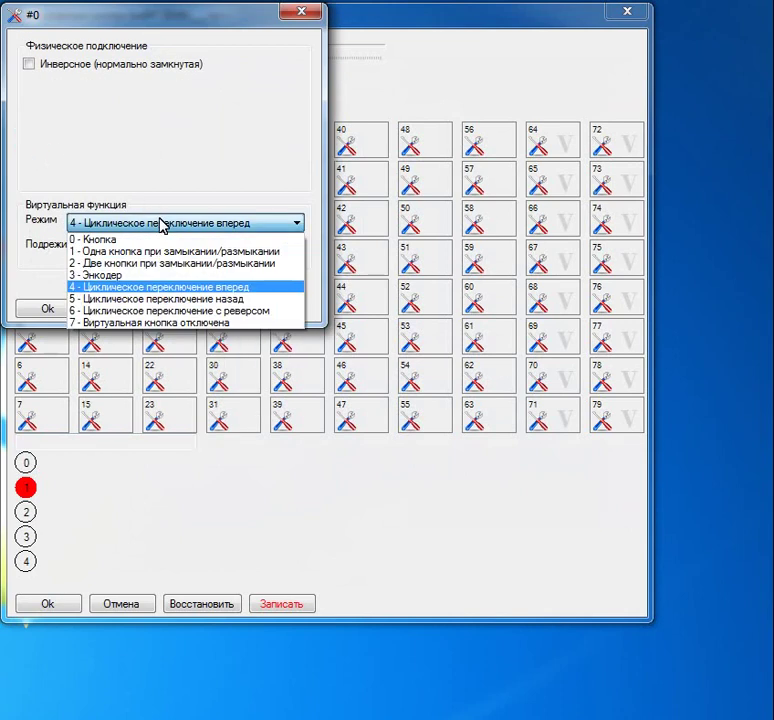
{"action": "left_click", "coordinate": [183, 312]}
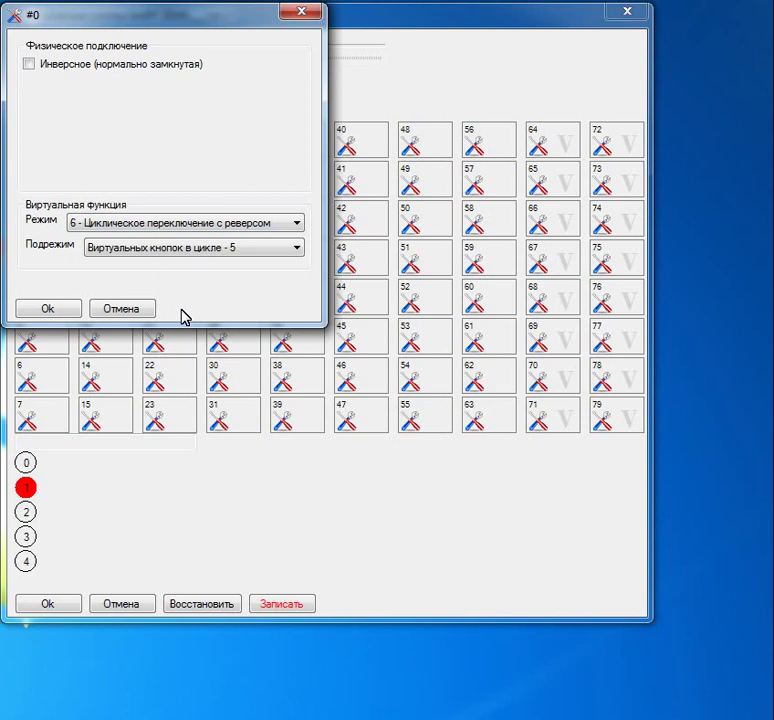
{"action": "left_click", "coordinate": [42, 312]}
{"action": "left_click", "coordinate": [294, 606]}
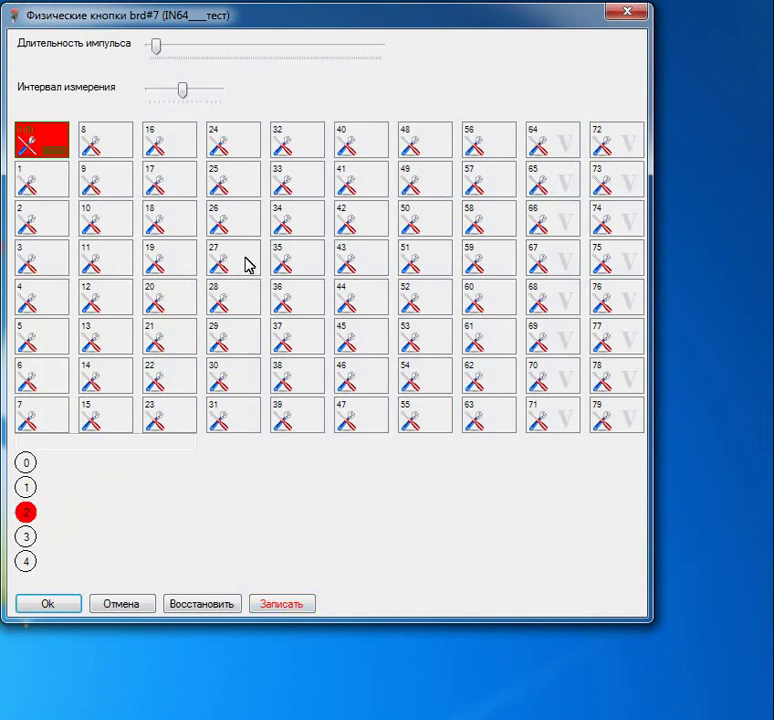
Set button 0's virtual function mode back to "4 - Циклическое переключение вперед"
{"action": "left_click", "coordinate": [26, 152]}
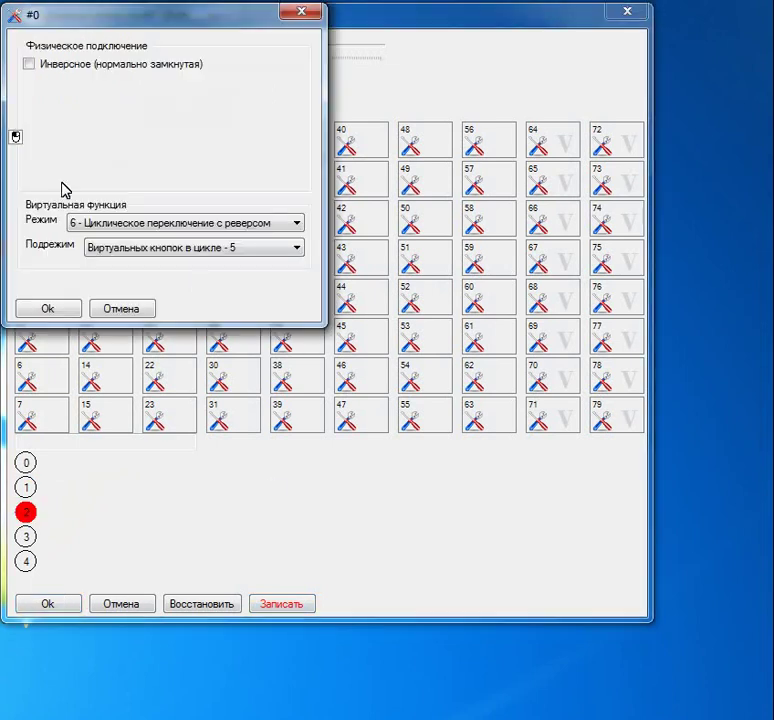
{"action": "left_click", "coordinate": [144, 227]}
{"action": "left_click", "coordinate": [144, 227]}
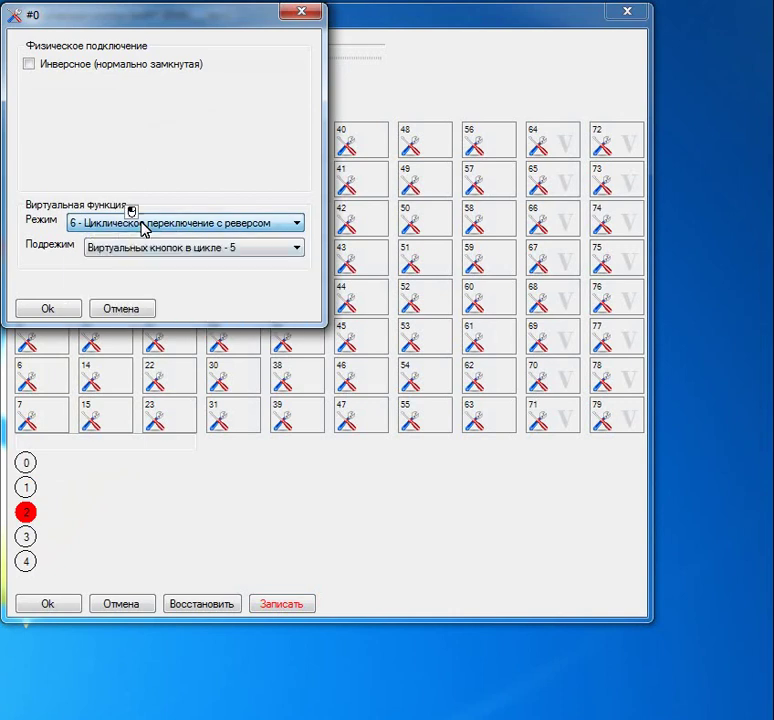
{"action": "left_click", "coordinate": [145, 228]}
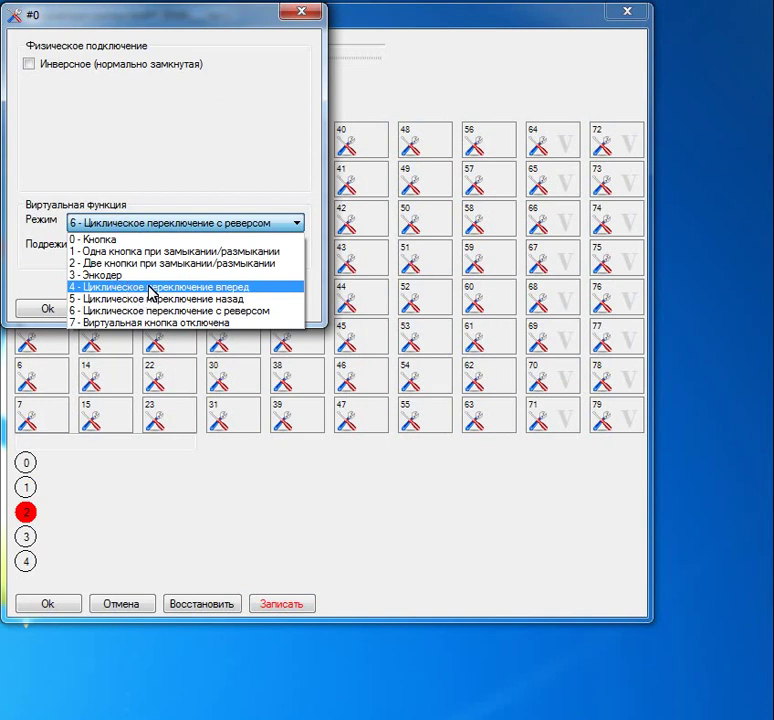
{"action": "left_click", "coordinate": [148, 289]}
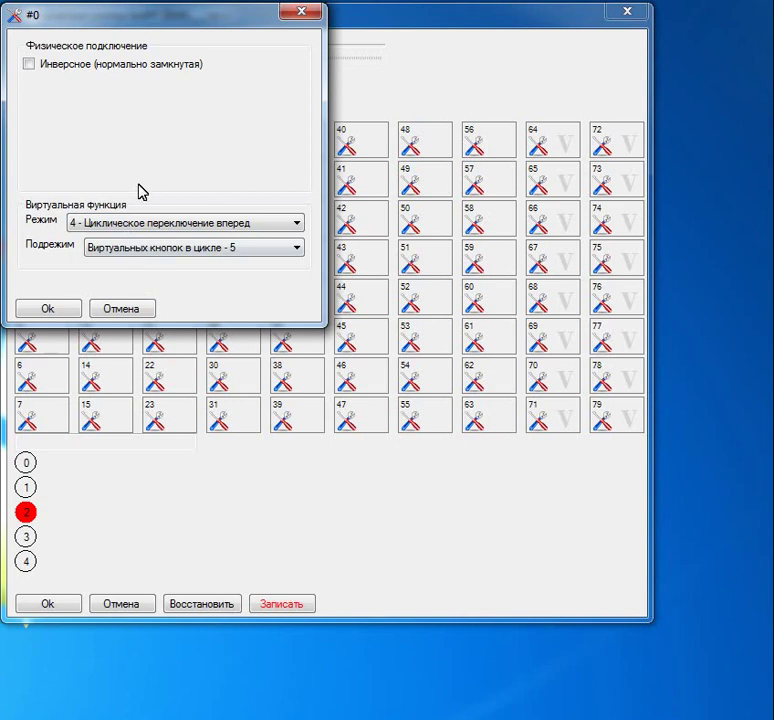
{"action": "left_click_drag", "start_coordinate": [90, 16], "coordinate": [158, 7]}
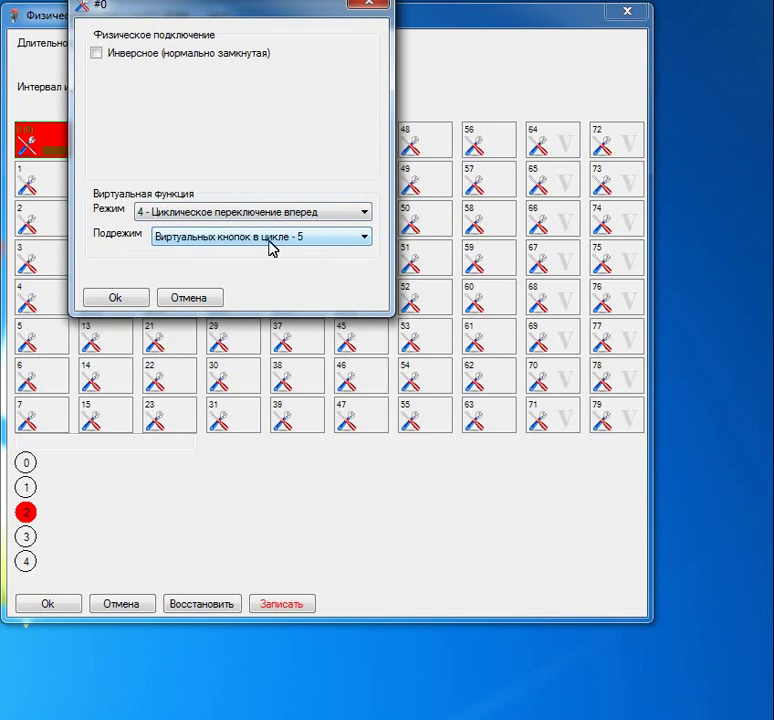
{"action": "left_click", "coordinate": [129, 298]}
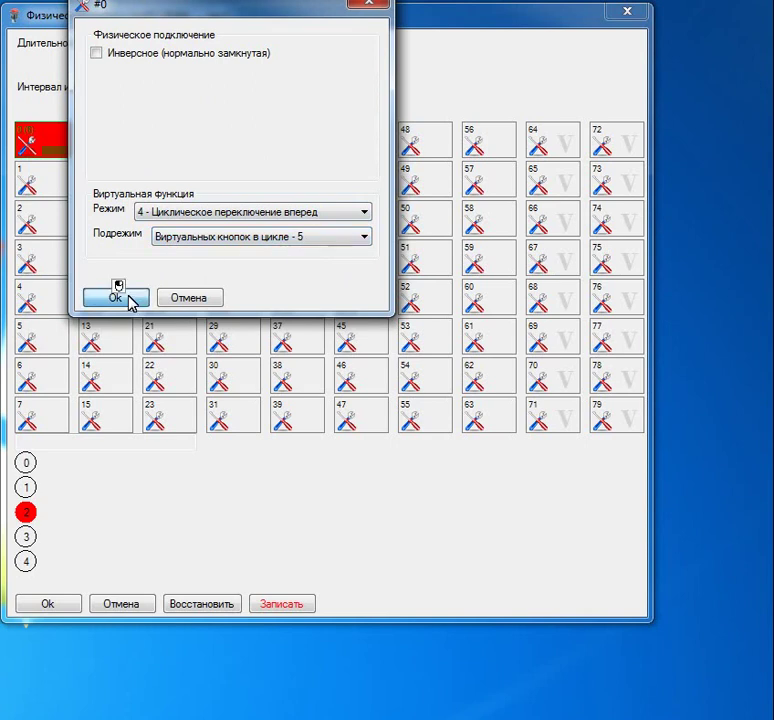
Configure button 1 with mode "5 - Циклическое переключение назад" and submode "Виртуальных кнопок в цикле - 5", and write the configuration to the board
{"action": "left_click", "coordinate": [24, 190]}
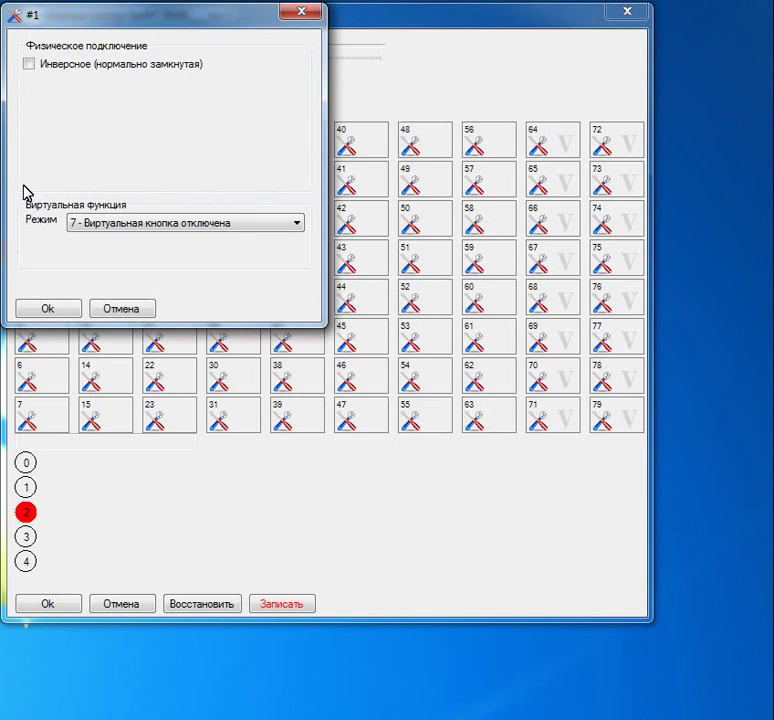
{"action": "left_click", "coordinate": [113, 230]}
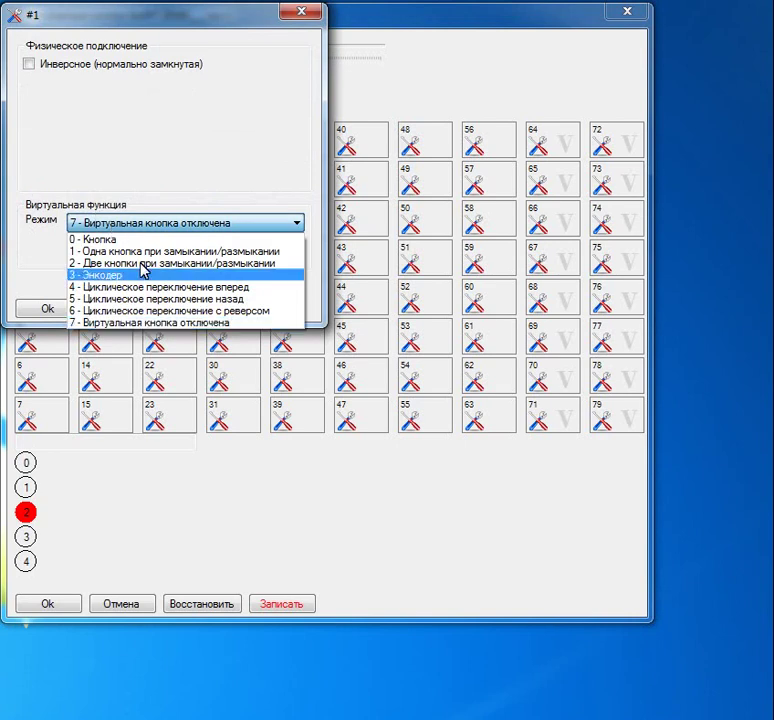
{"action": "left_click", "coordinate": [150, 297]}
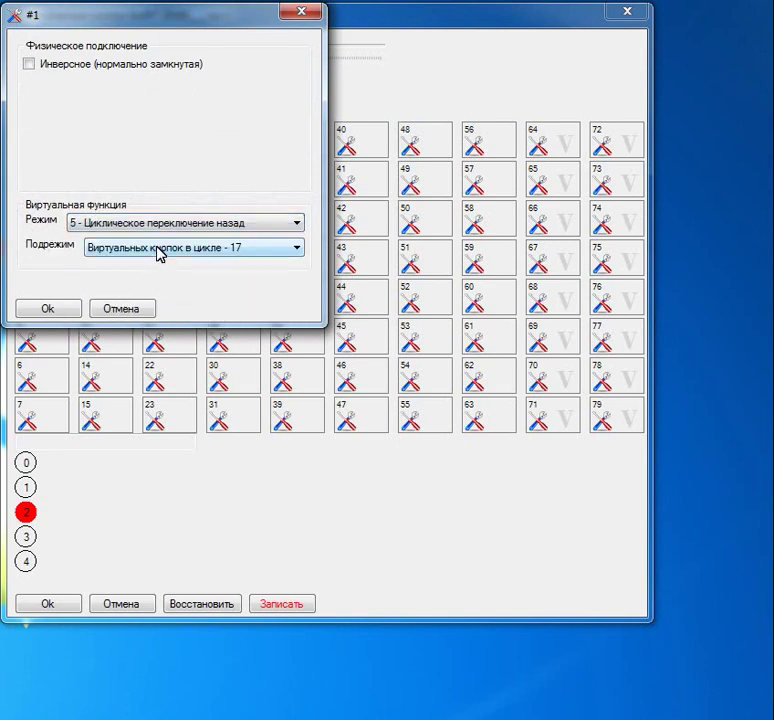
{"action": "left_click", "coordinate": [156, 250]}
{"action": "left_click", "coordinate": [207, 300]}
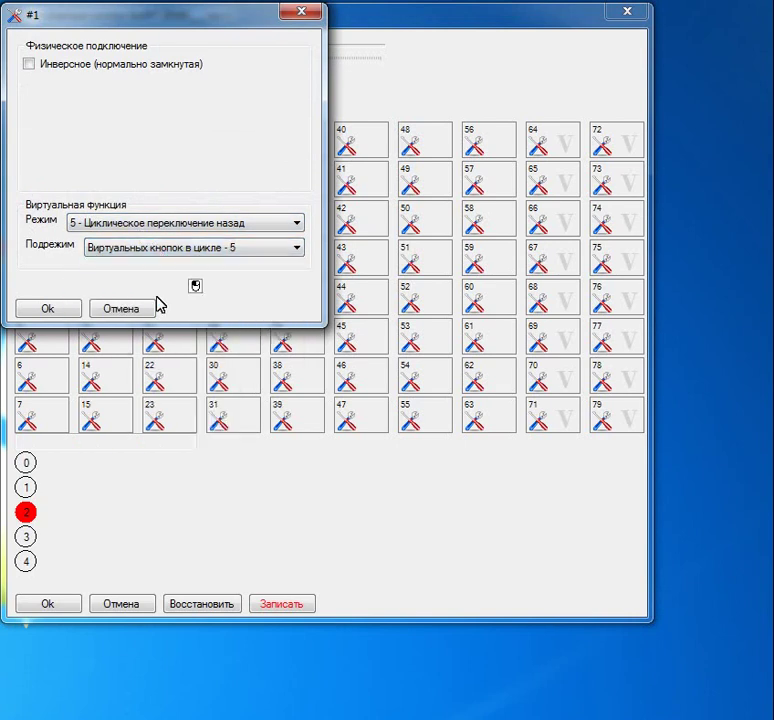
{"action": "left_click", "coordinate": [48, 308]}
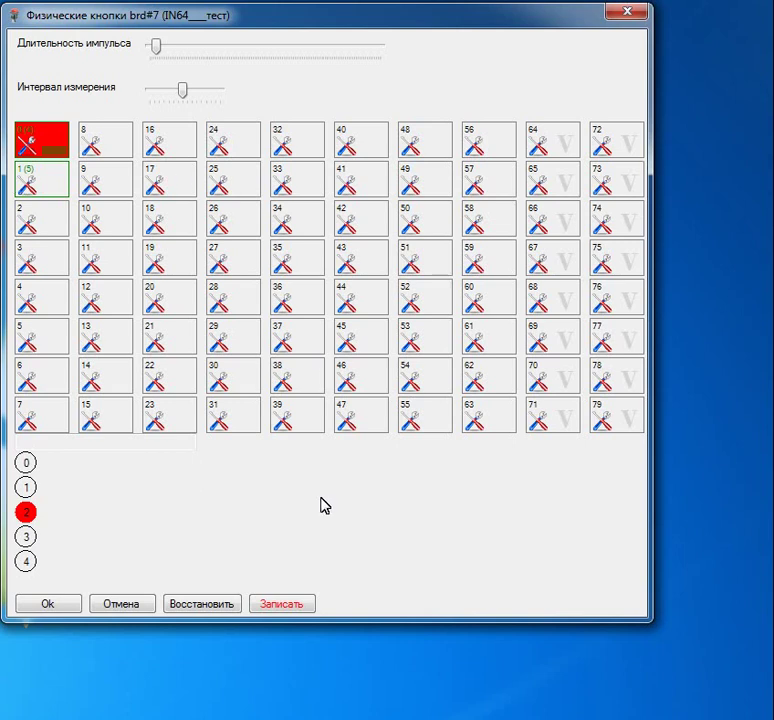
{"action": "left_click", "coordinate": [270, 606]}
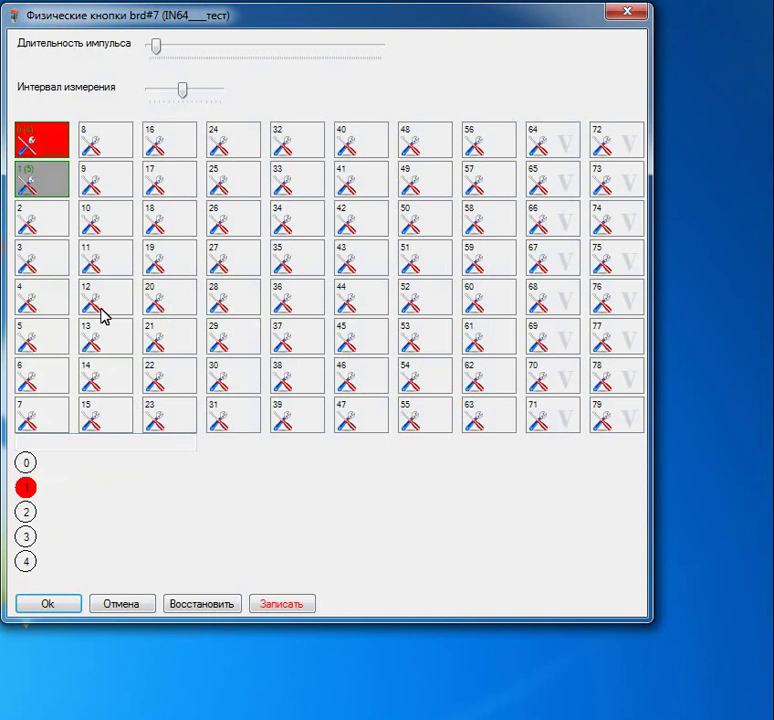
Review the virtual function mode and submode of buttons 0 and 1
{"action": "left_click", "coordinate": [30, 148]}
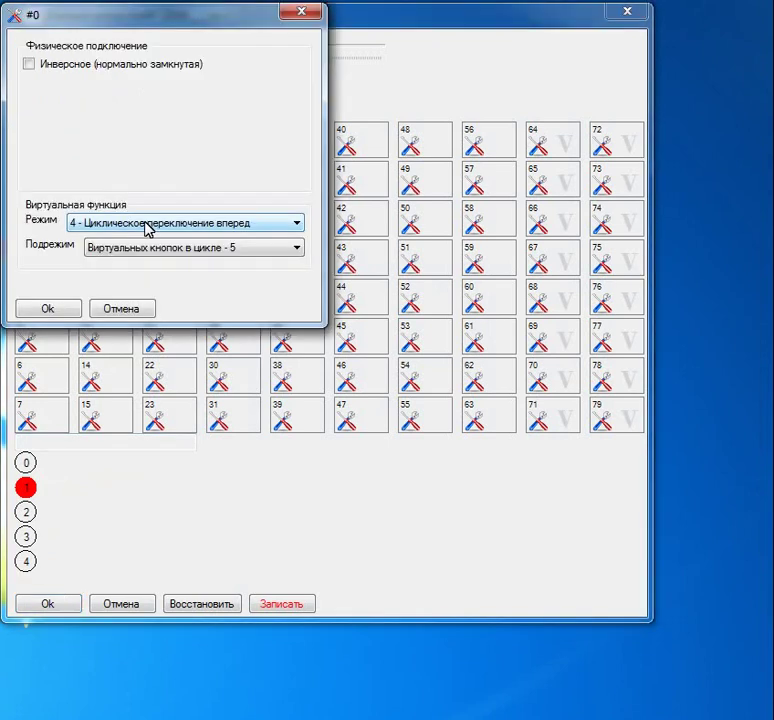
{"action": "left_click", "coordinate": [310, 14]}
{"action": "left_click", "coordinate": [25, 188]}
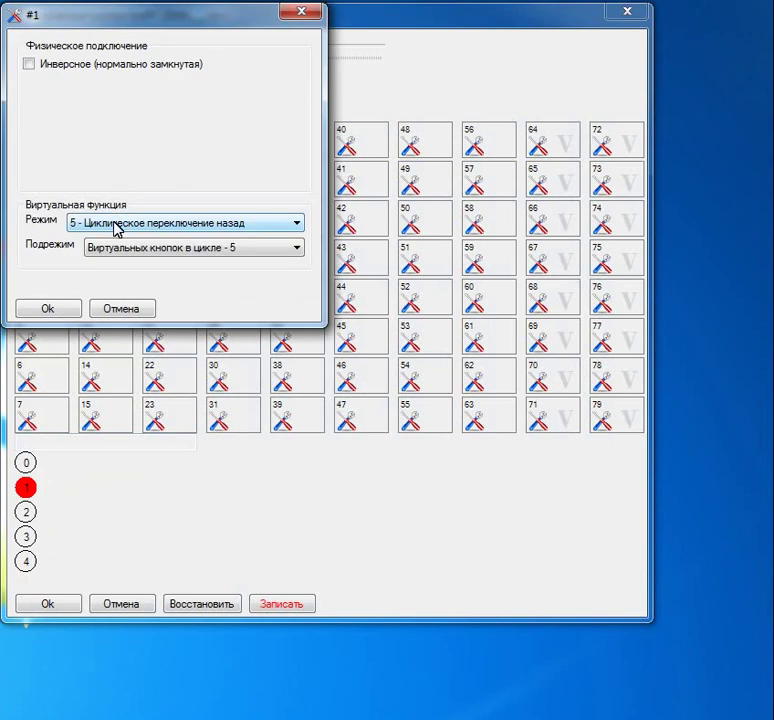
{"action": "left_click", "coordinate": [304, 12]}
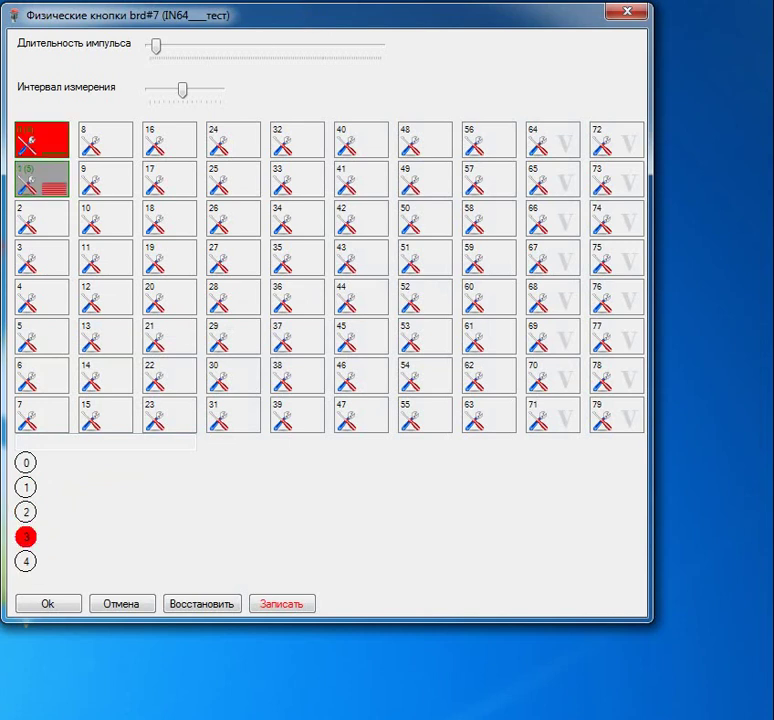
Set button 1's submode to "Виртуальных кнопок в цикле - 6" and write the configuration to the board
{"action": "double_click", "coordinate": [33, 186]}
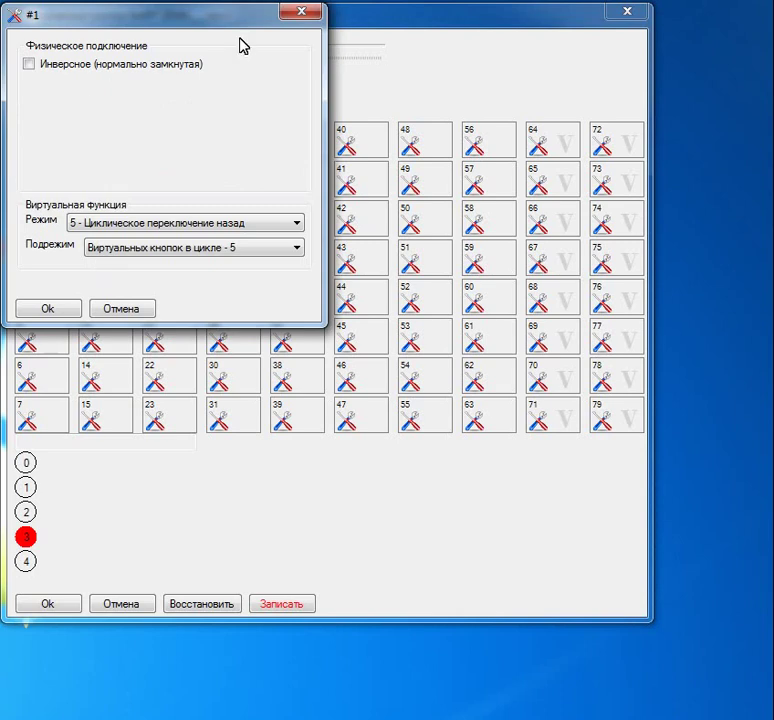
{"action": "left_click", "coordinate": [155, 247]}
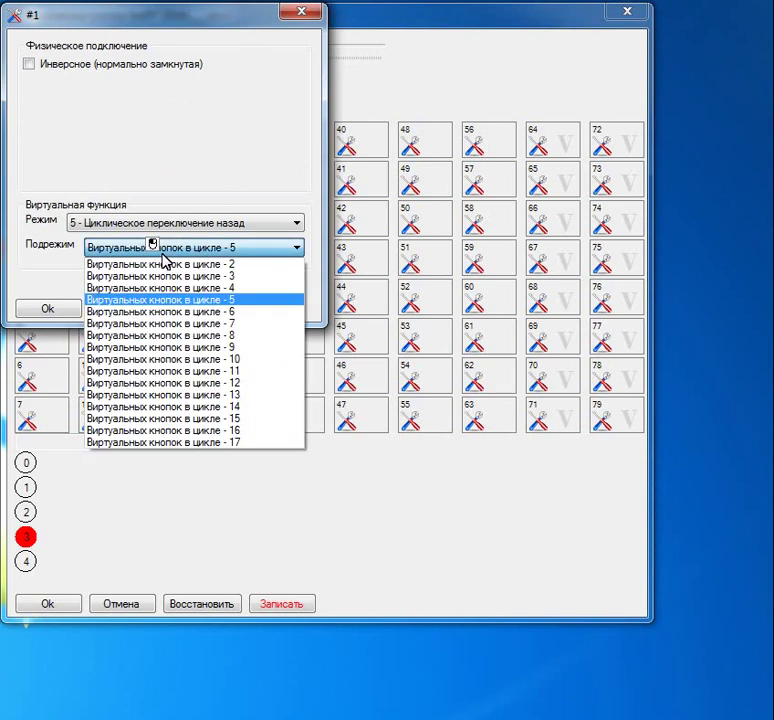
{"action": "left_click", "coordinate": [218, 312]}
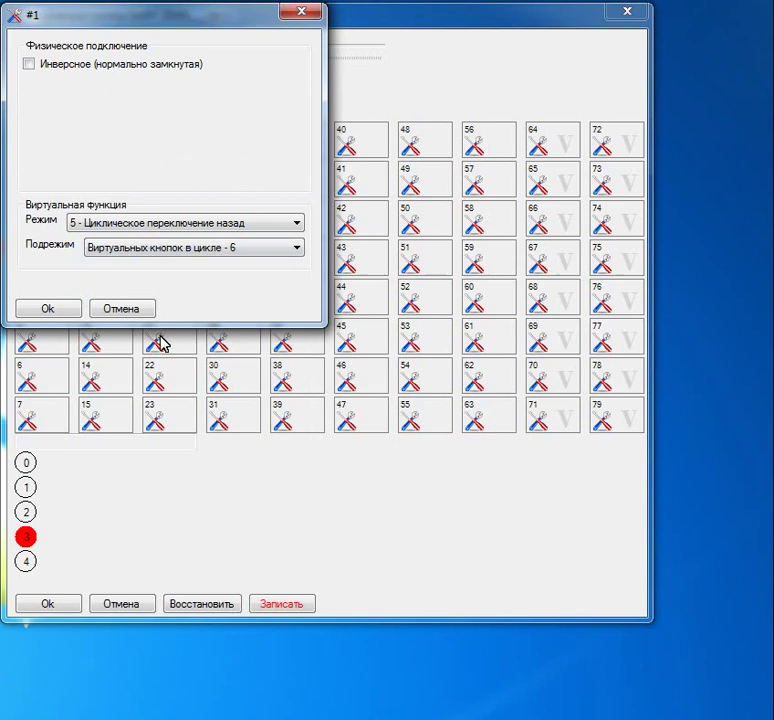
{"action": "left_click", "coordinate": [47, 310]}
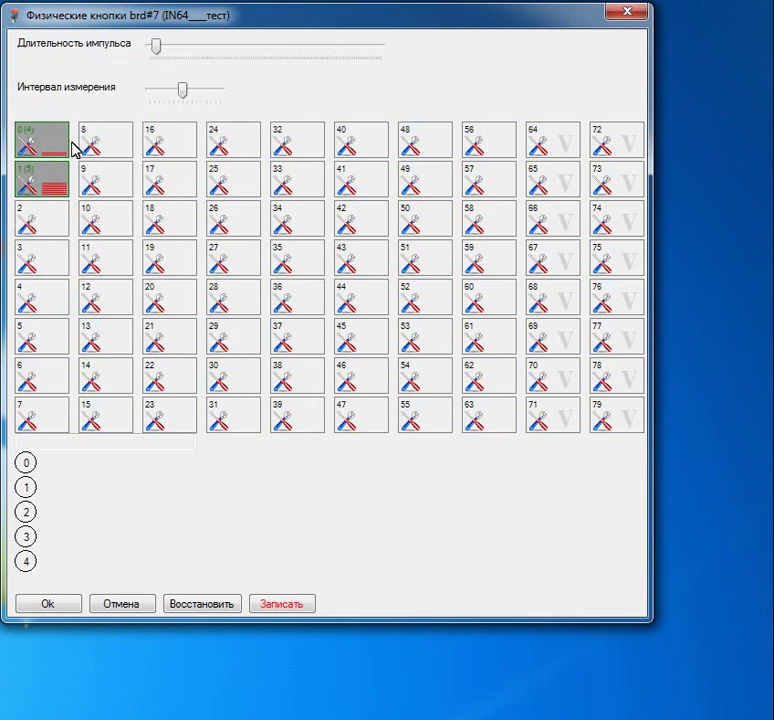
{"action": "left_click", "coordinate": [287, 604]}
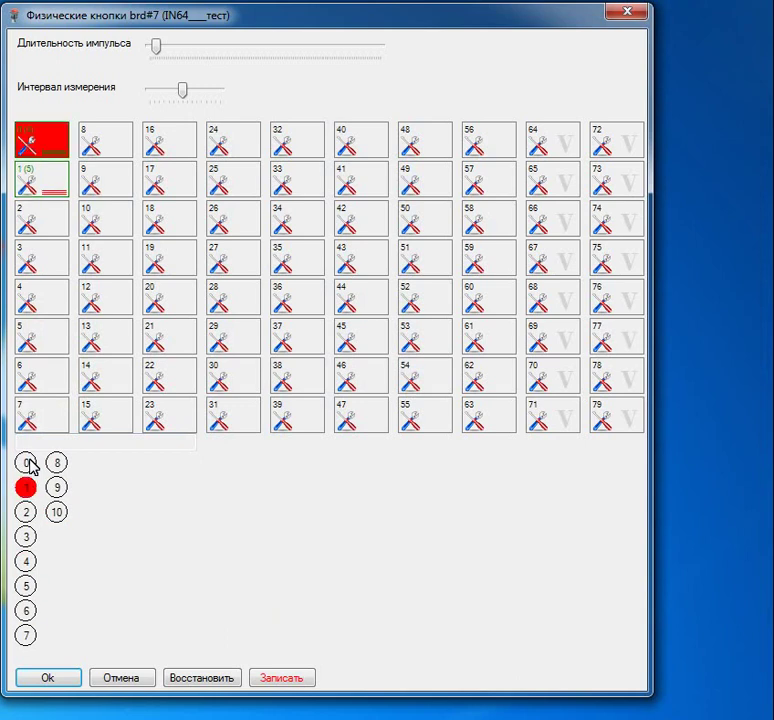
Disable button 1's virtual function by setting its mode to "7 - Виртуальная кнопка отключена"
{"action": "double_click", "coordinate": [34, 187]}
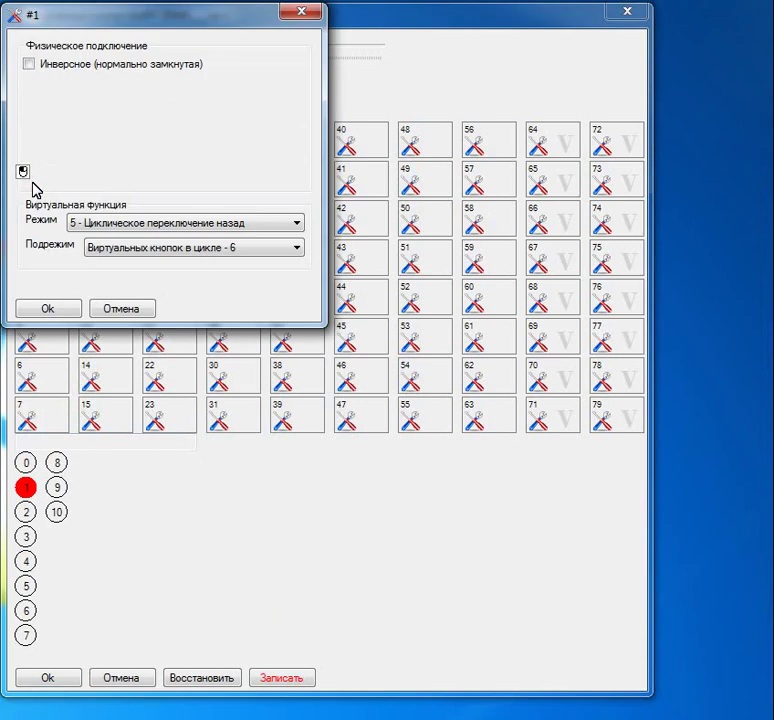
{"action": "left_click", "coordinate": [113, 226]}
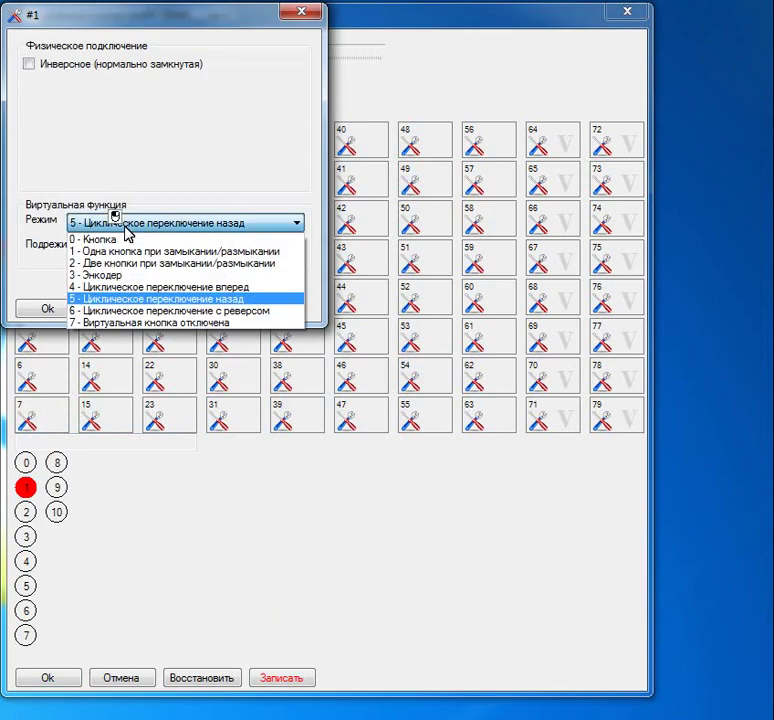
{"action": "left_click", "coordinate": [130, 323]}
{"action": "left_click", "coordinate": [50, 311]}
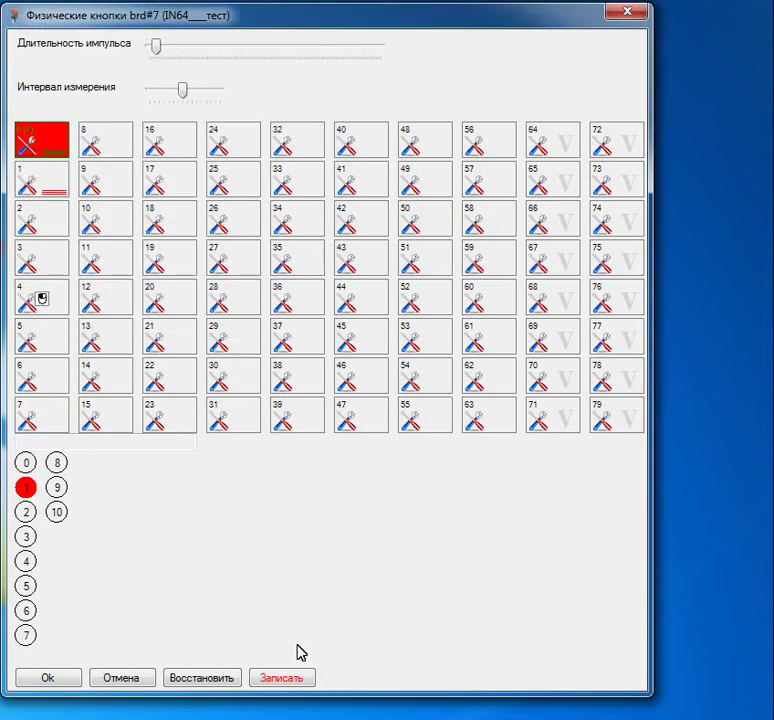
Disable button 0's virtual function by setting its mode to "7 - Виртуальная кнопка отключена"
{"action": "double_click", "coordinate": [24, 150]}
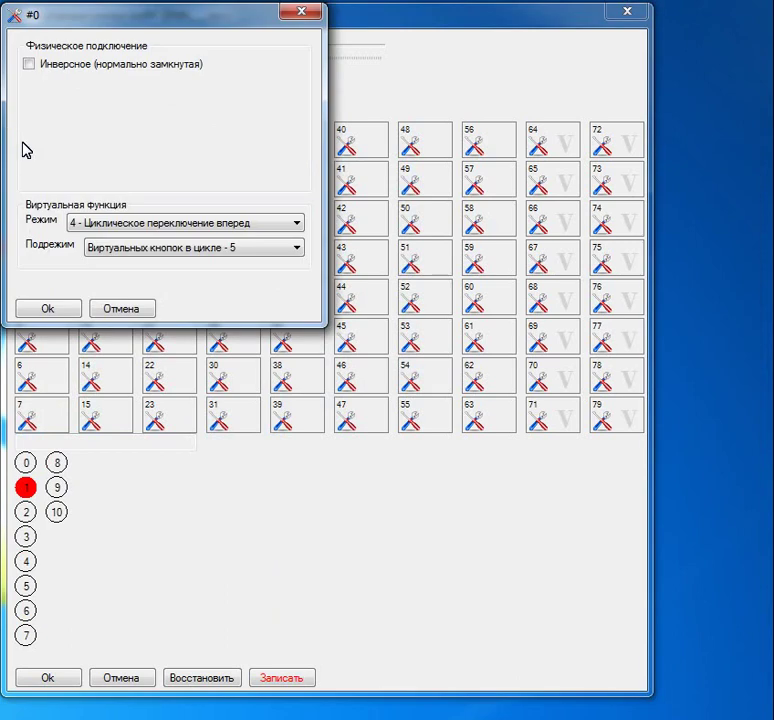
{"action": "left_click", "coordinate": [128, 225]}
{"action": "left_click", "coordinate": [128, 225]}
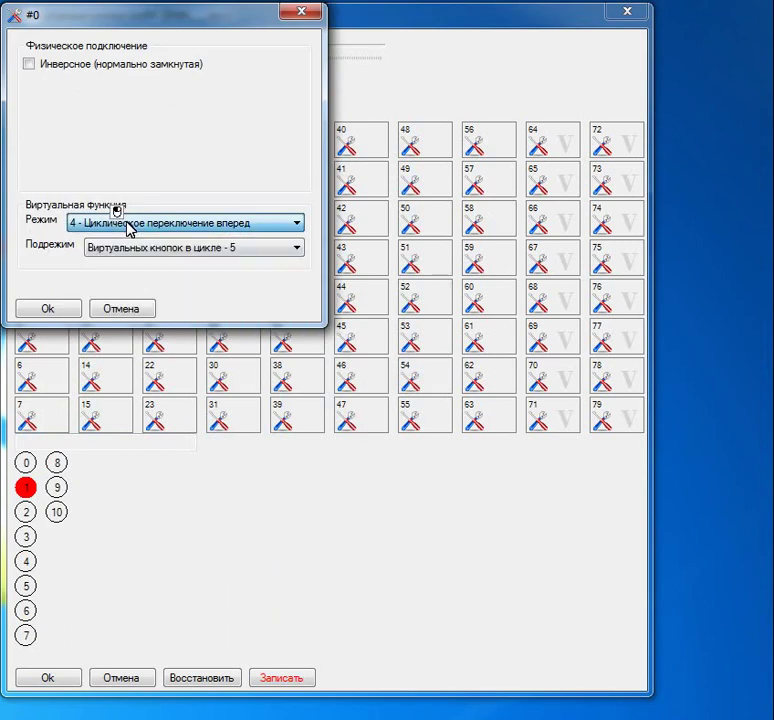
{"action": "left_click", "coordinate": [110, 222]}
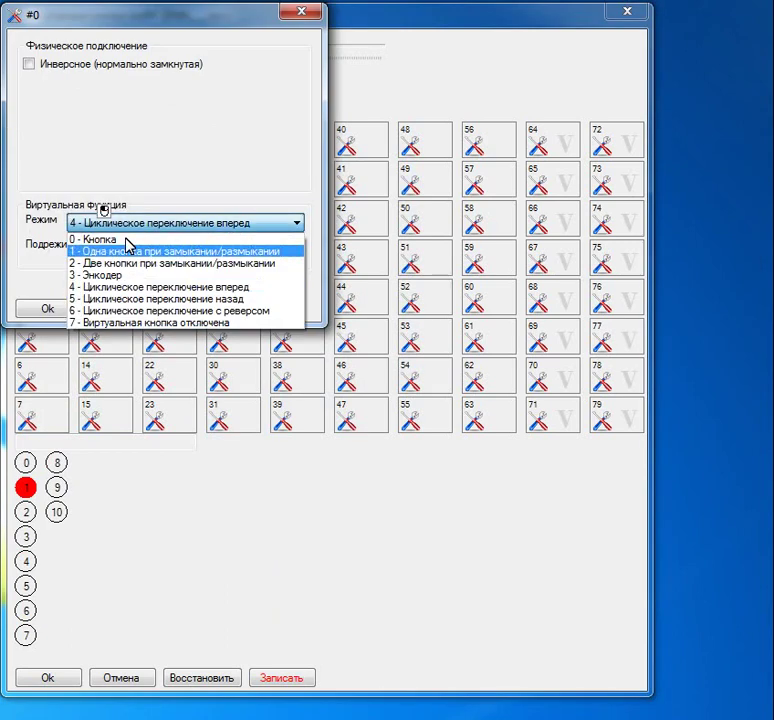
{"action": "left_click", "coordinate": [116, 324]}
{"action": "left_click", "coordinate": [62, 310]}
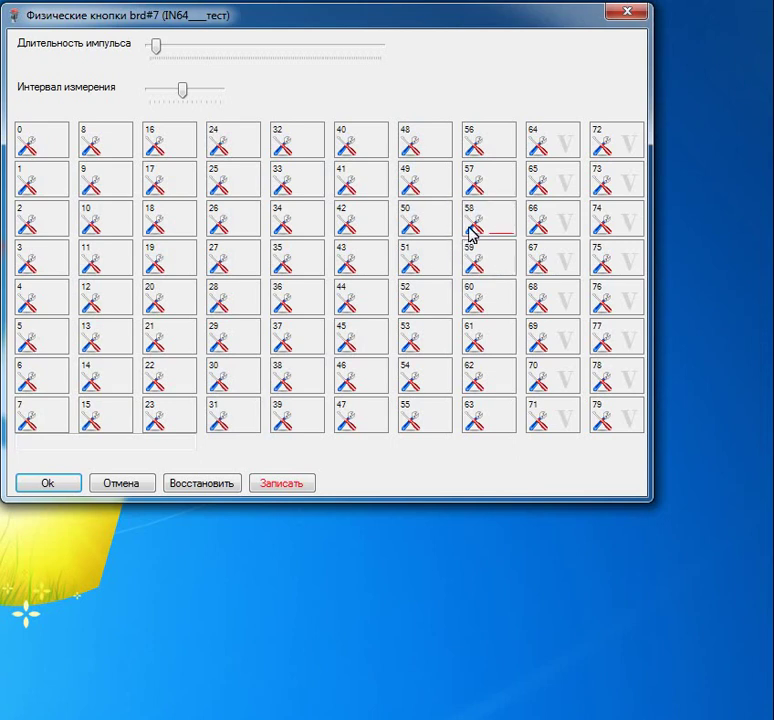
Configure button 58 with mode "3 - Энкодер" and submode "2 импульсные кнопки", and write the configuration to the board
{"action": "left_click", "coordinate": [472, 233]}
{"action": "left_click", "coordinate": [109, 218]}
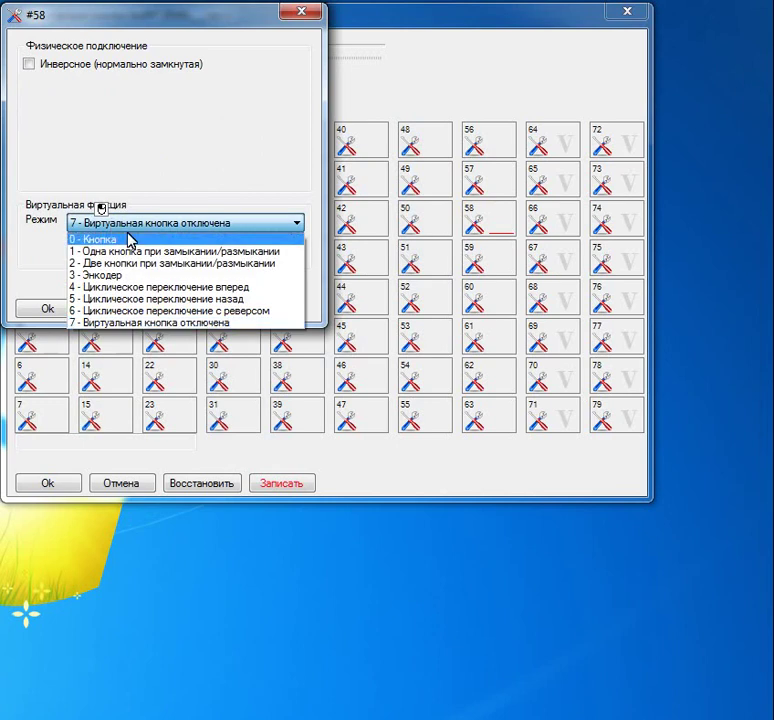
{"action": "left_click", "coordinate": [117, 275]}
{"action": "left_click", "coordinate": [137, 250]}
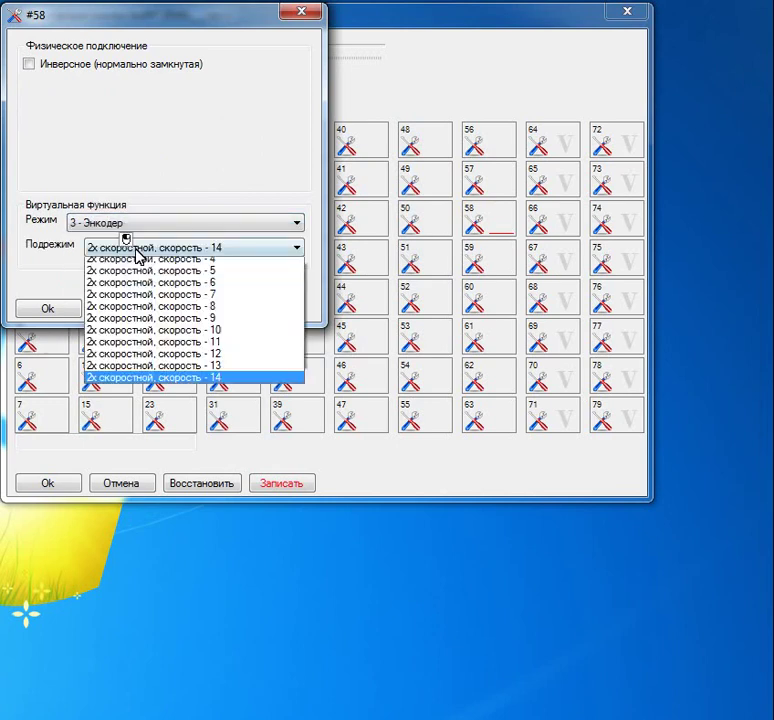
{"action": "left_click", "coordinate": [131, 274]}
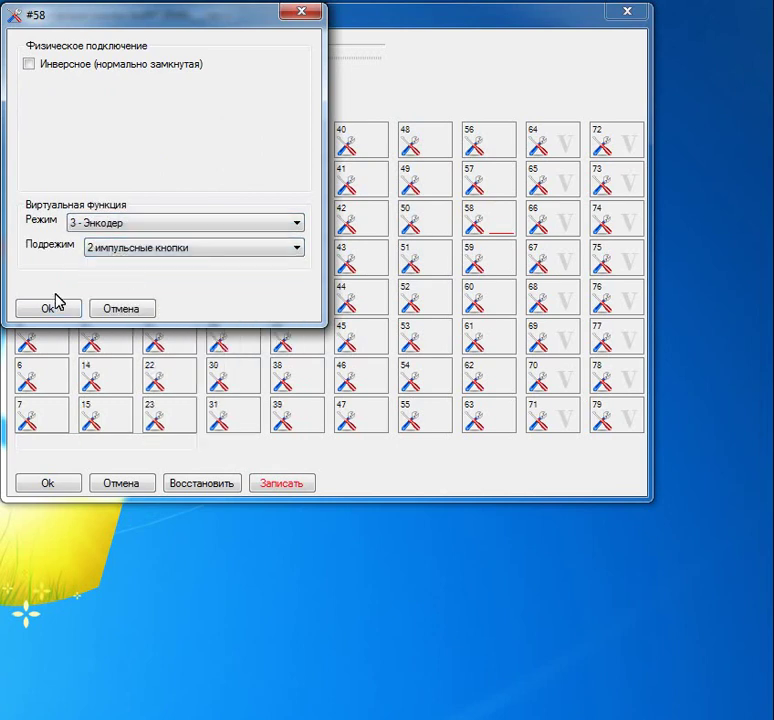
{"action": "left_click", "coordinate": [116, 247]}
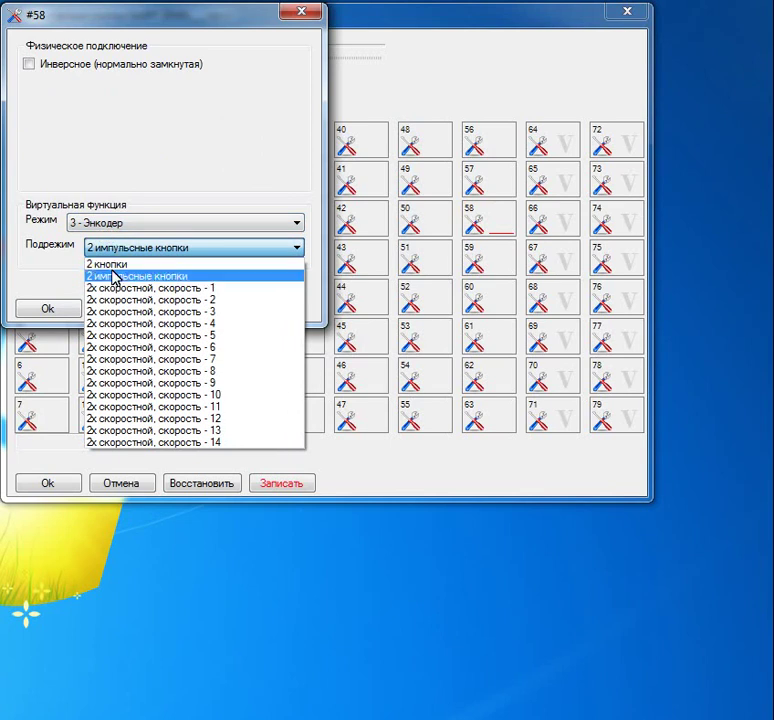
{"action": "left_click", "coordinate": [114, 277]}
{"action": "left_click", "coordinate": [64, 310]}
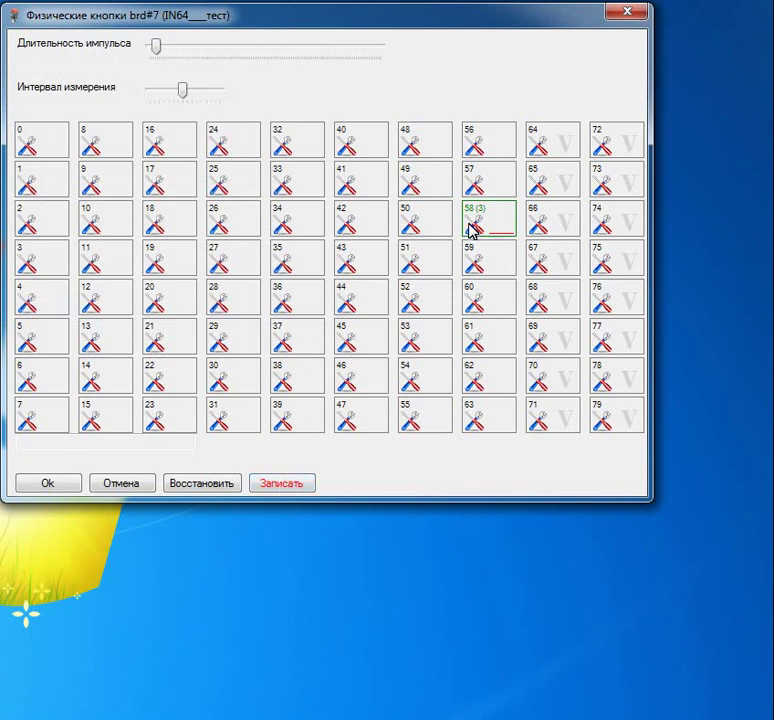
{"action": "left_click", "coordinate": [275, 488]}
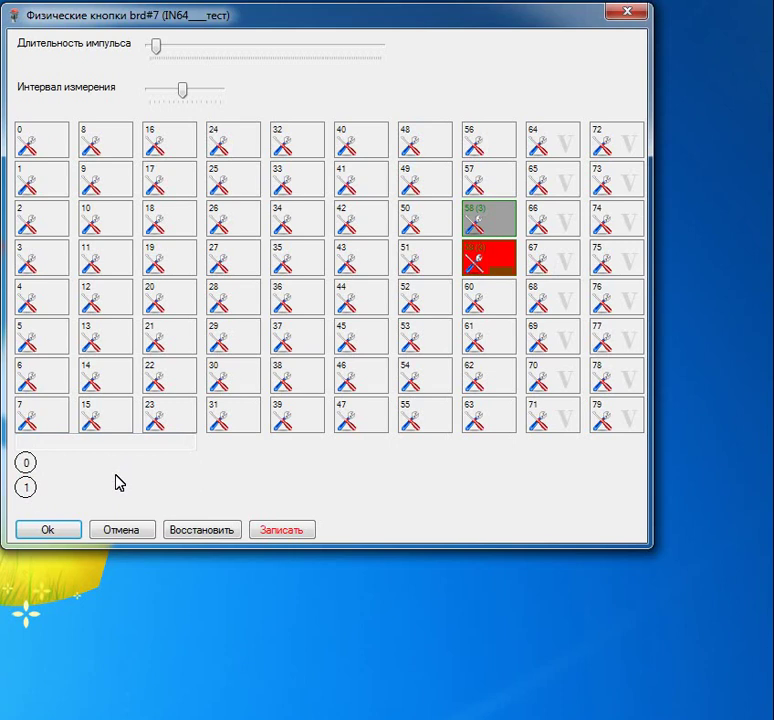
{"action": "left_click", "coordinate": [497, 272]}
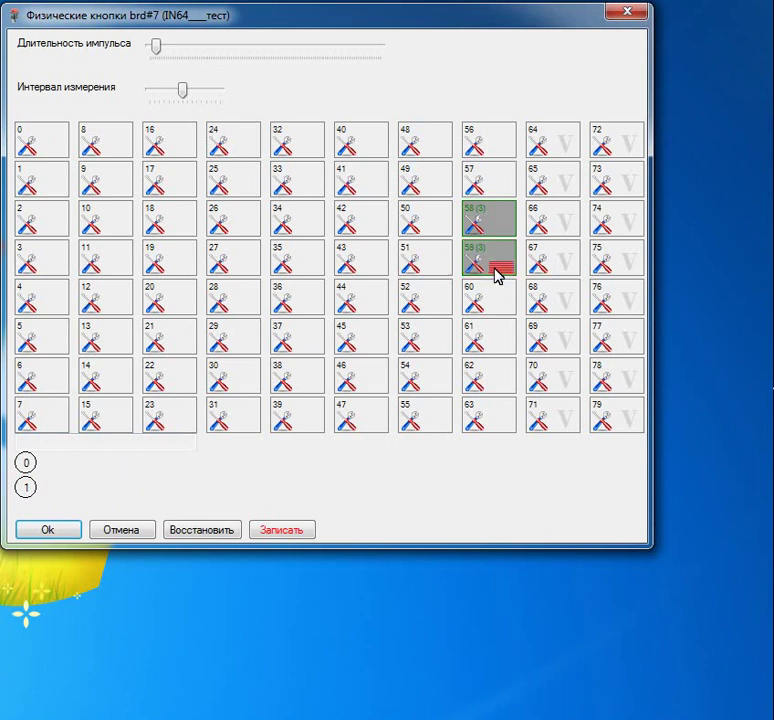
{"action": "left_click", "coordinate": [496, 272]}
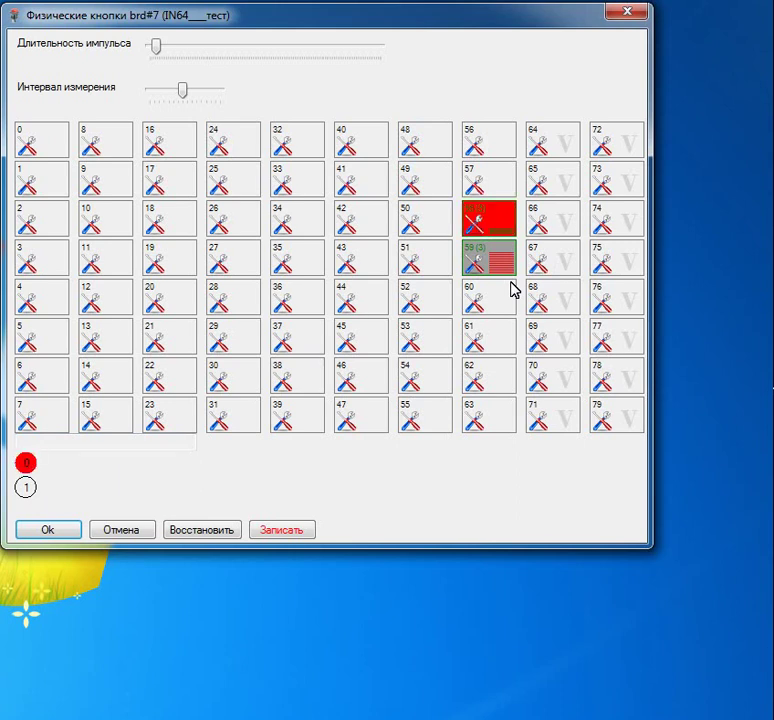
Set button 58's encoder submode to "2х скоростной, скорость - 6" and write the configuration to the board
{"action": "left_click", "coordinate": [470, 219]}
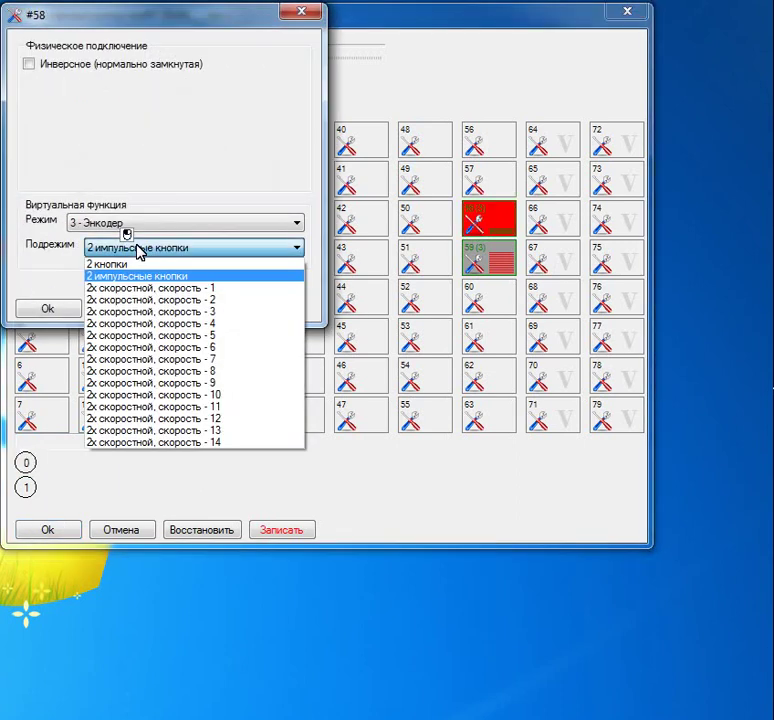
{"action": "left_click", "coordinate": [137, 248]}
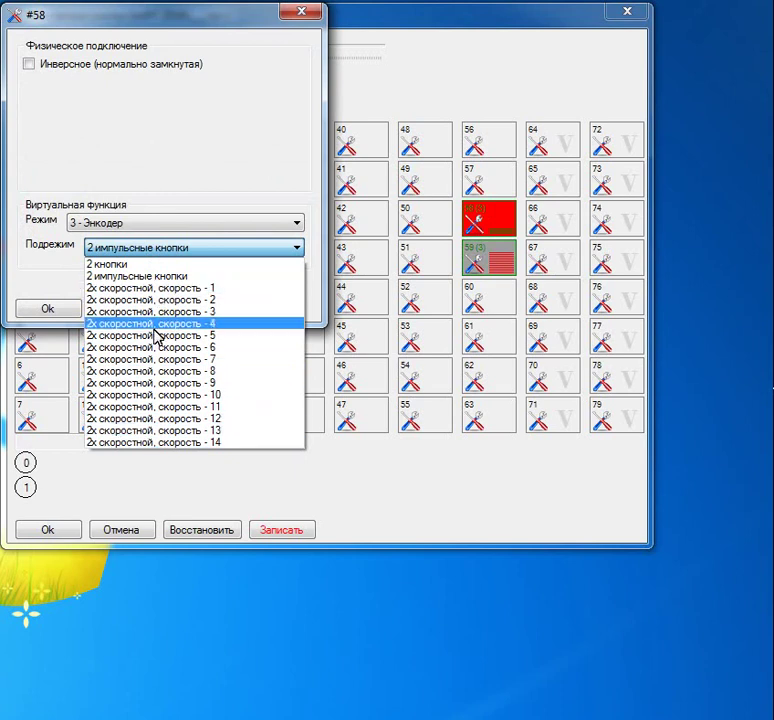
{"action": "left_click", "coordinate": [226, 350]}
{"action": "left_click", "coordinate": [75, 309]}
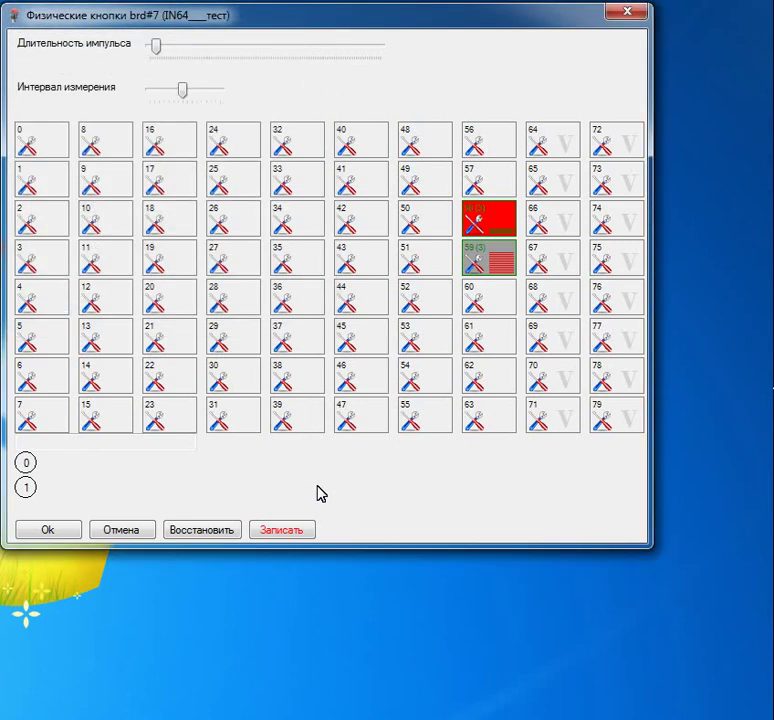
{"action": "left_click", "coordinate": [183, 92]}
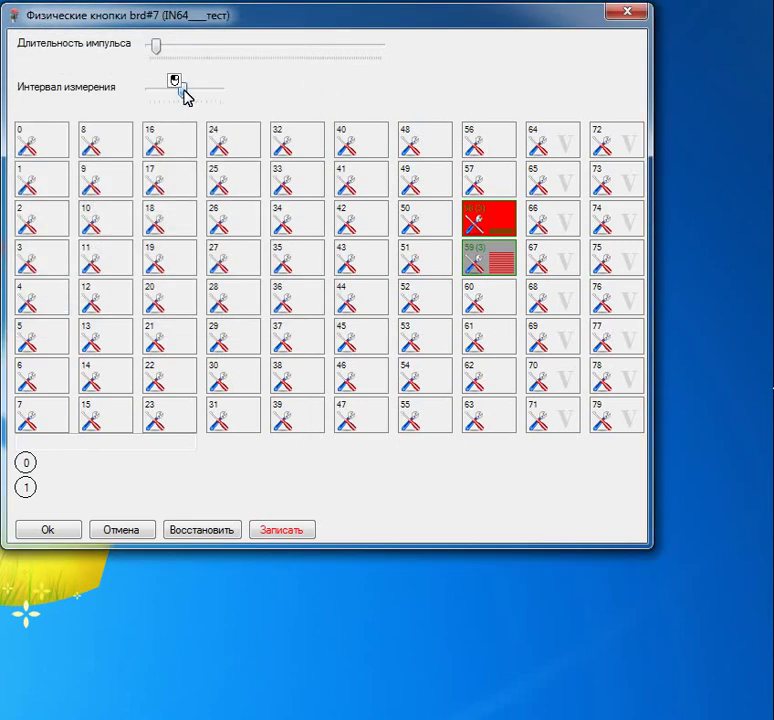
{"action": "left_click", "coordinate": [276, 535]}
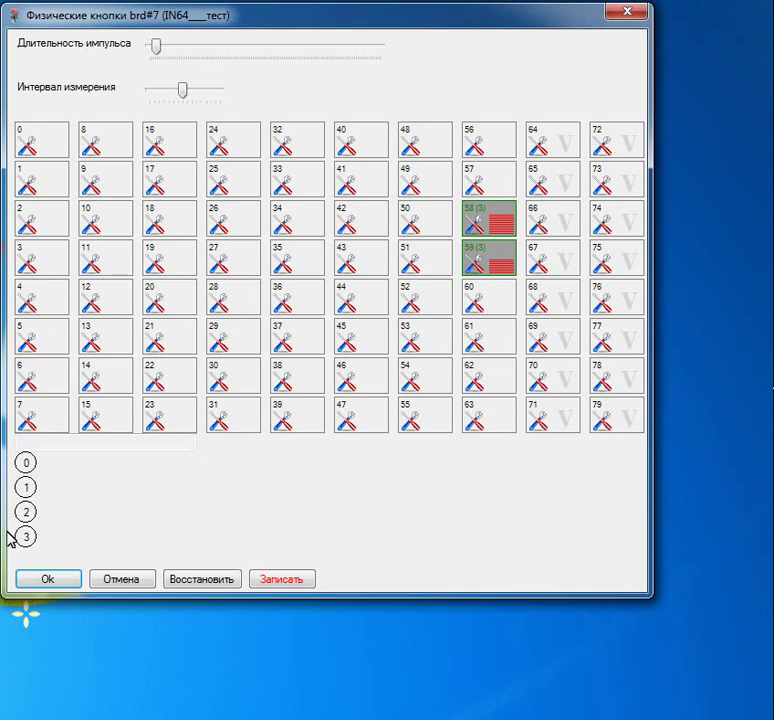
Review the encoder submode setting of button 58 and close its settings without changing anything
{"action": "double_click", "coordinate": [470, 230]}
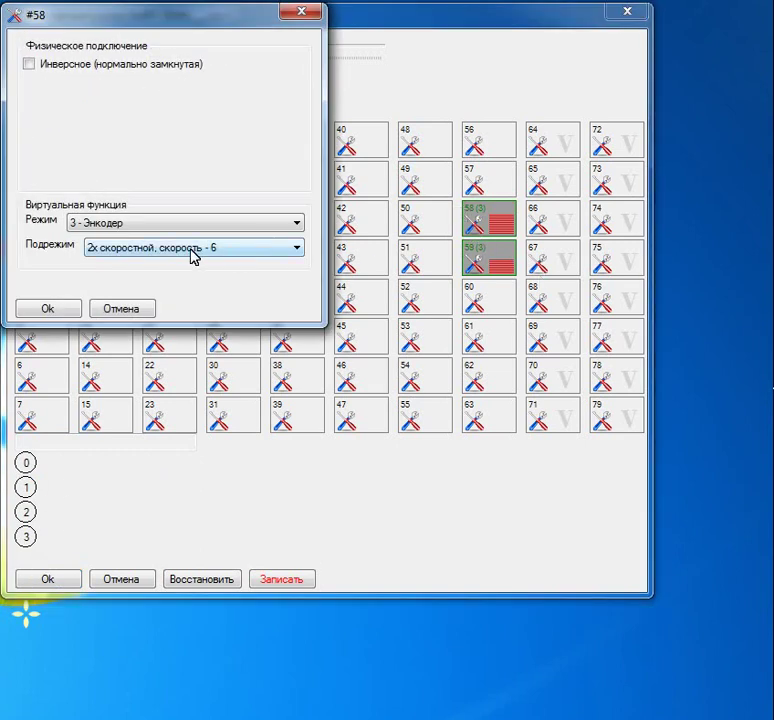
{"action": "left_click", "coordinate": [193, 256]}
{"action": "left_click", "coordinate": [219, 250]}
{"action": "left_click", "coordinate": [298, 14]}
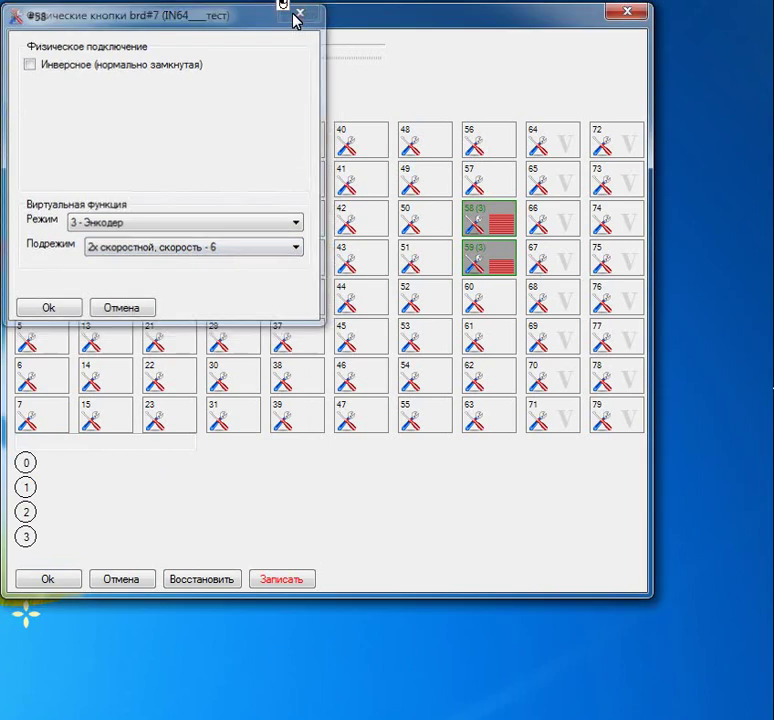